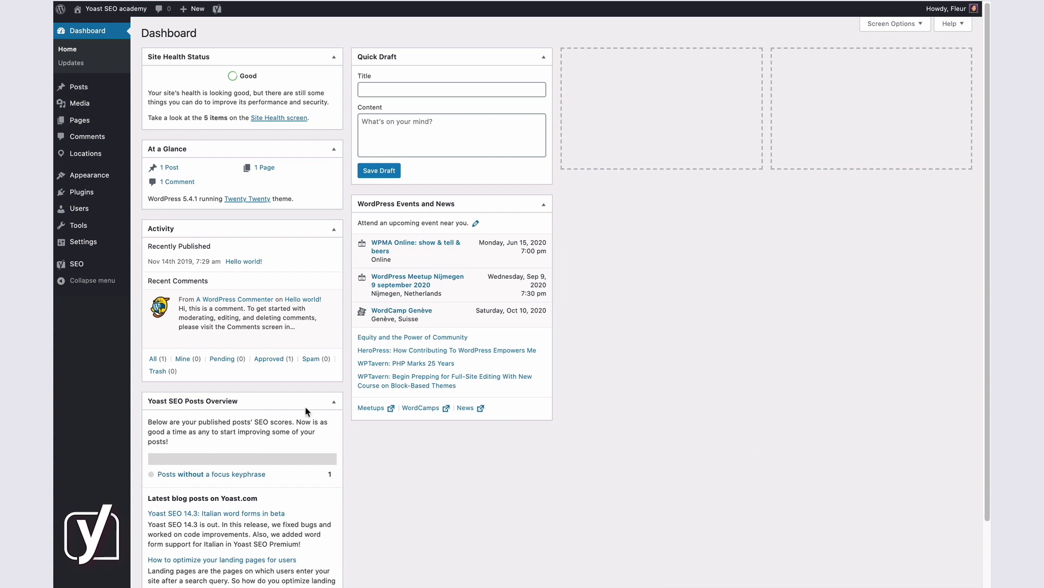
Go from the Dashboard to the Yoast SEO General settings via the SEO sidebar item.
click(77, 265)
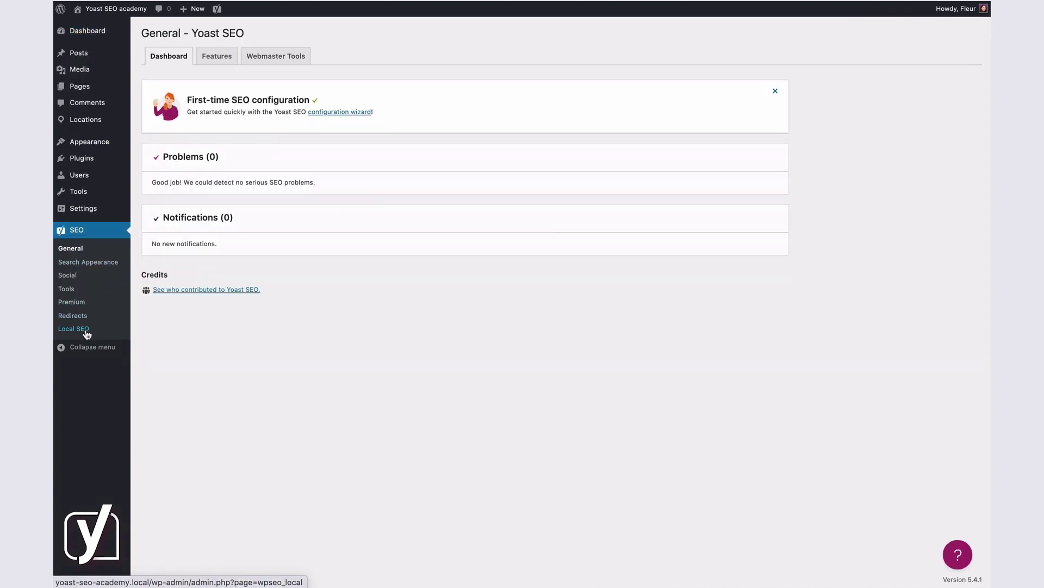
Open the Local SEO Business info tab from the SEO submenu.
click(86, 333)
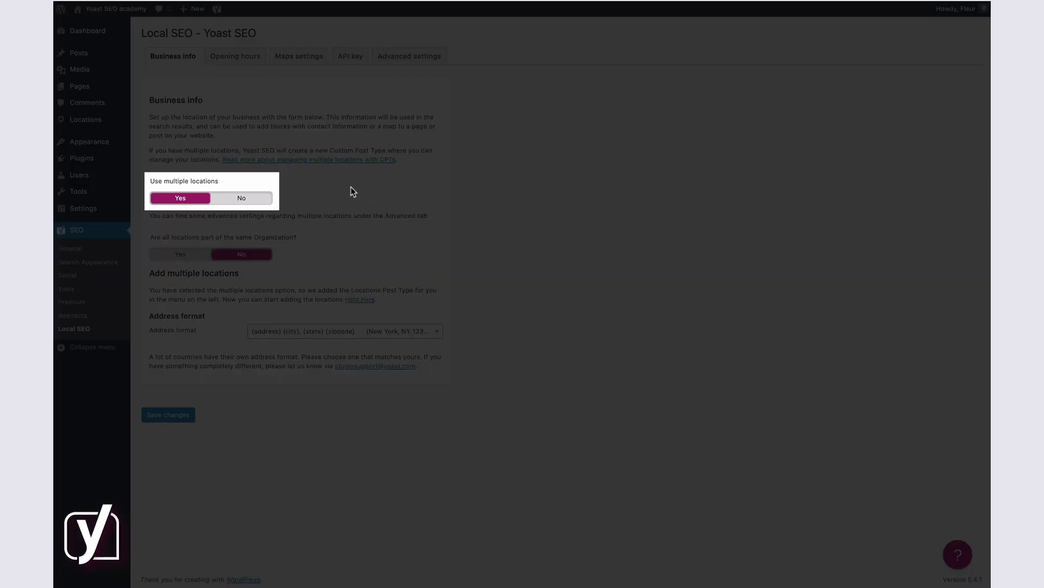
Switch 'Use multiple locations' to No and save the Local SEO settings.
click(256, 199)
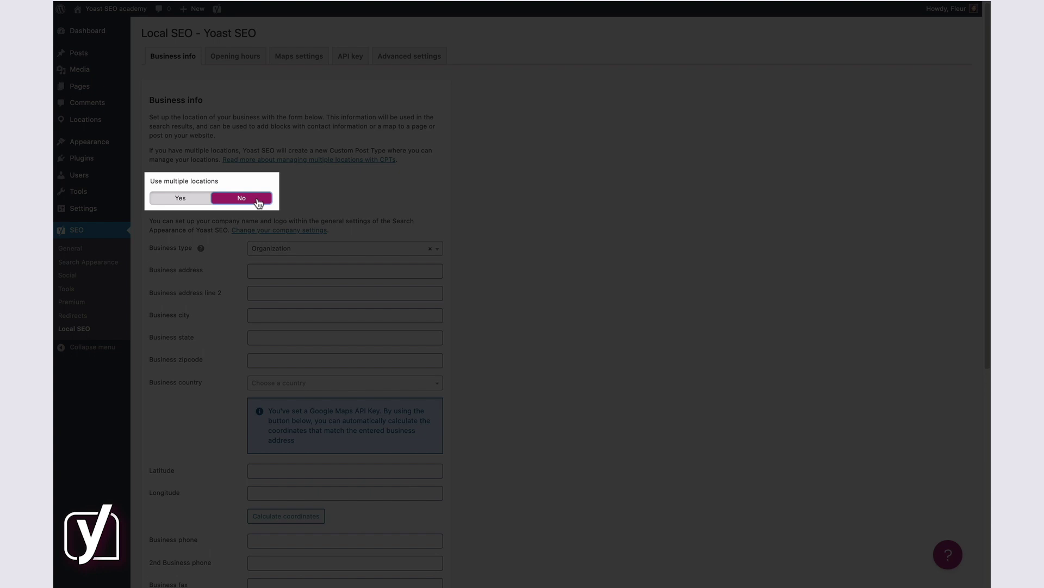
click(192, 198)
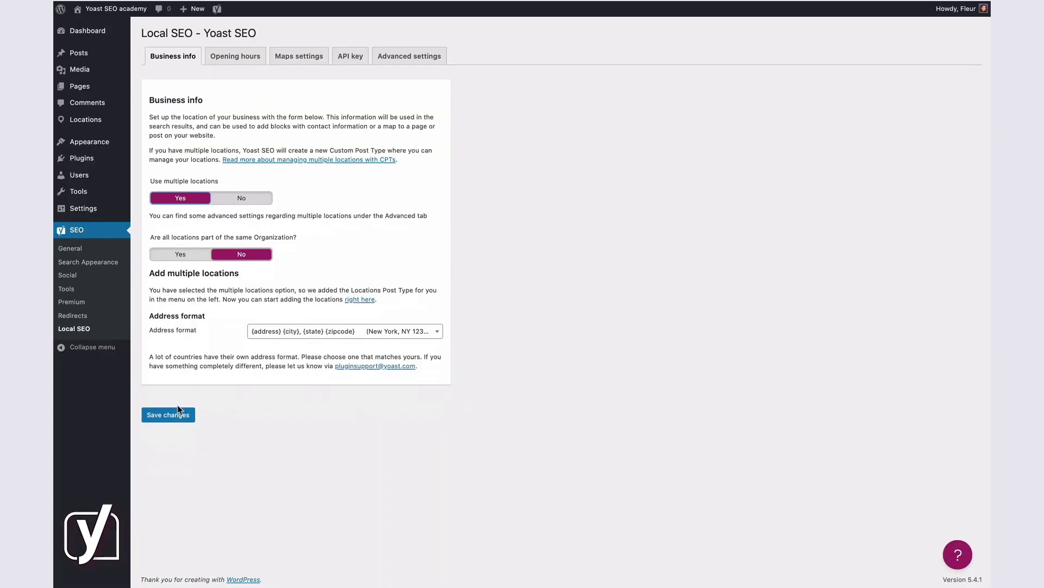
click(175, 415)
click(256, 200)
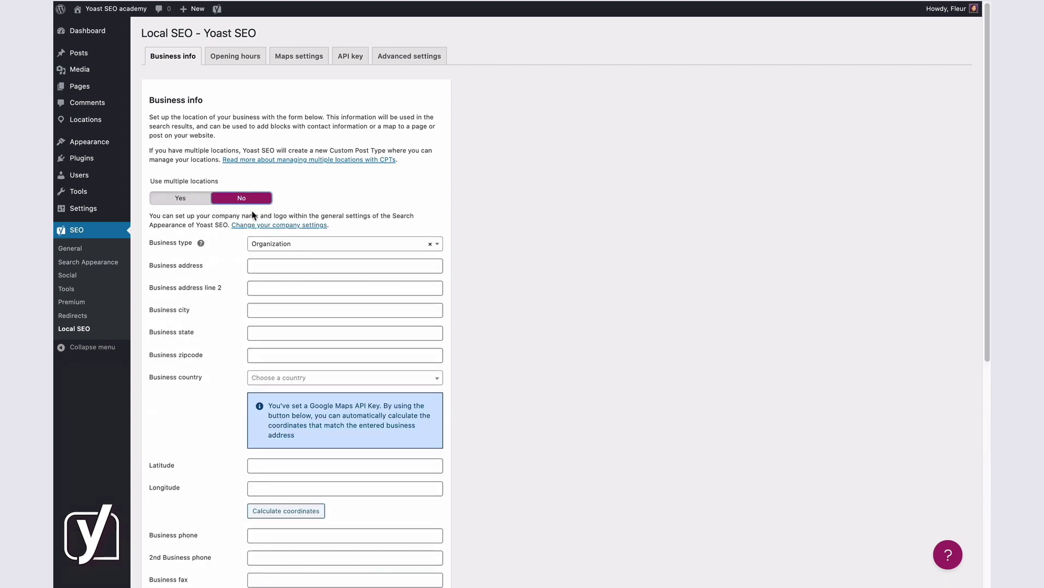
scroll(299, 289, down, 7)
click(174, 540)
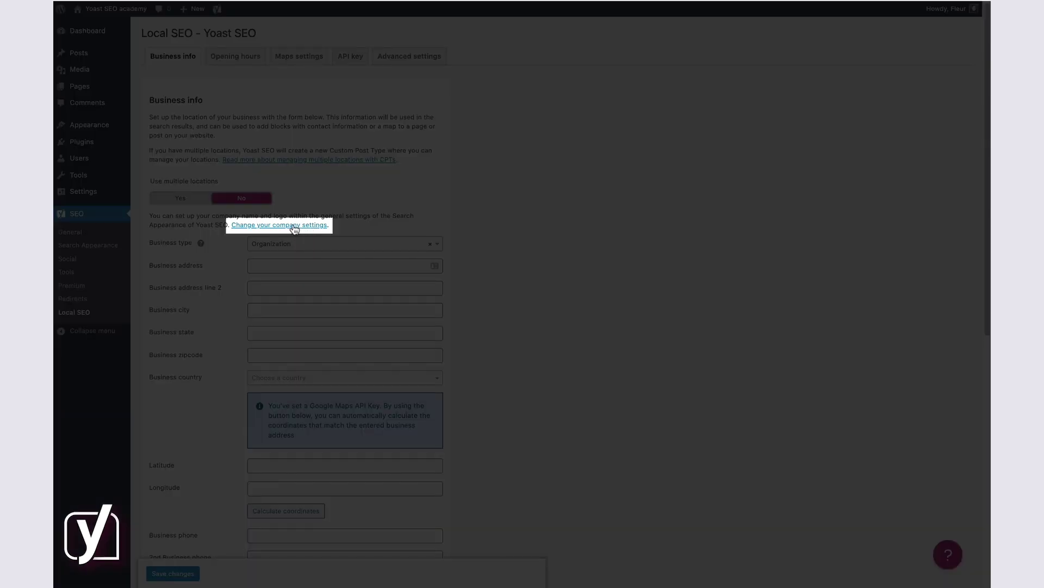
Enter 'Yoast SEO academy' as the Organization name in the company settings.
click(295, 227)
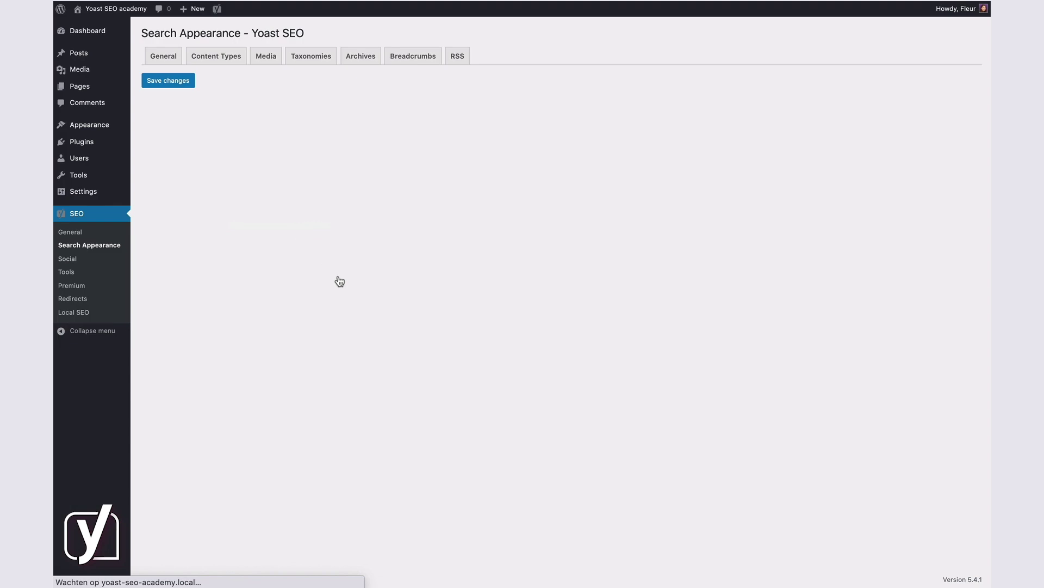
click(298, 473)
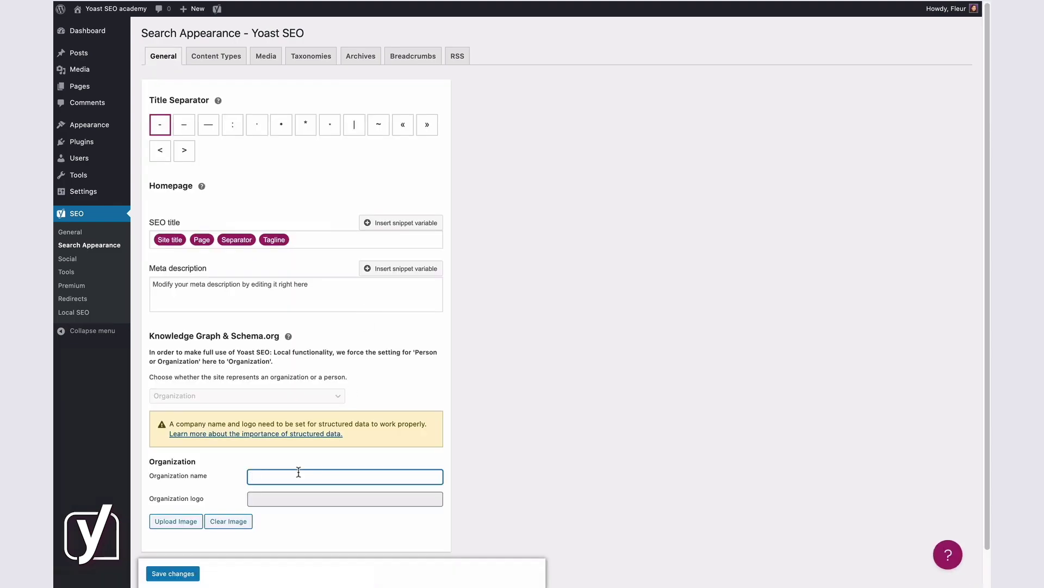
text(Yoast SEO academy)
Upload a logo file from the desktop as the organization logo and save the settings.
click(195, 522)
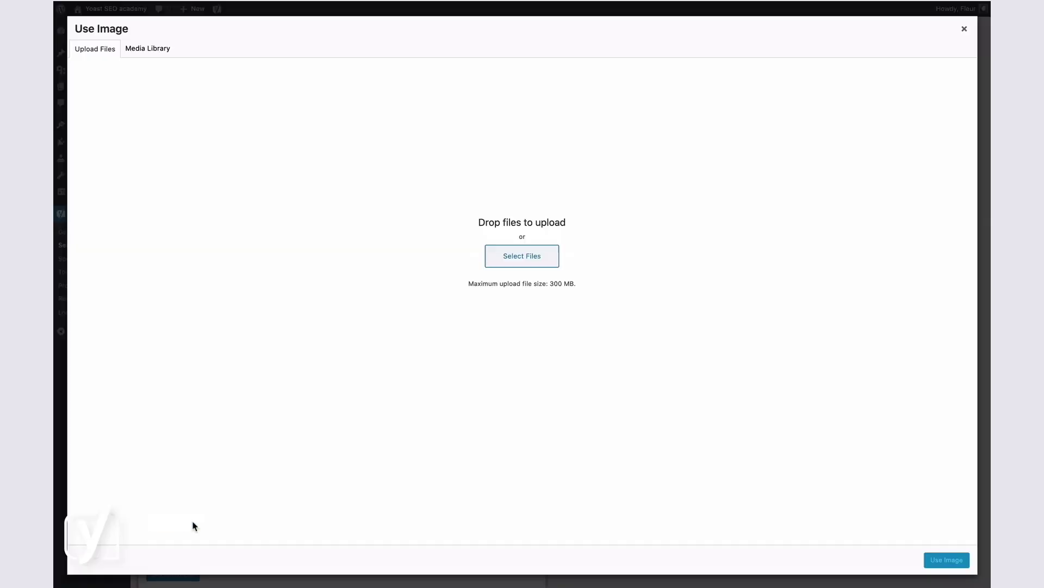
click(513, 255)
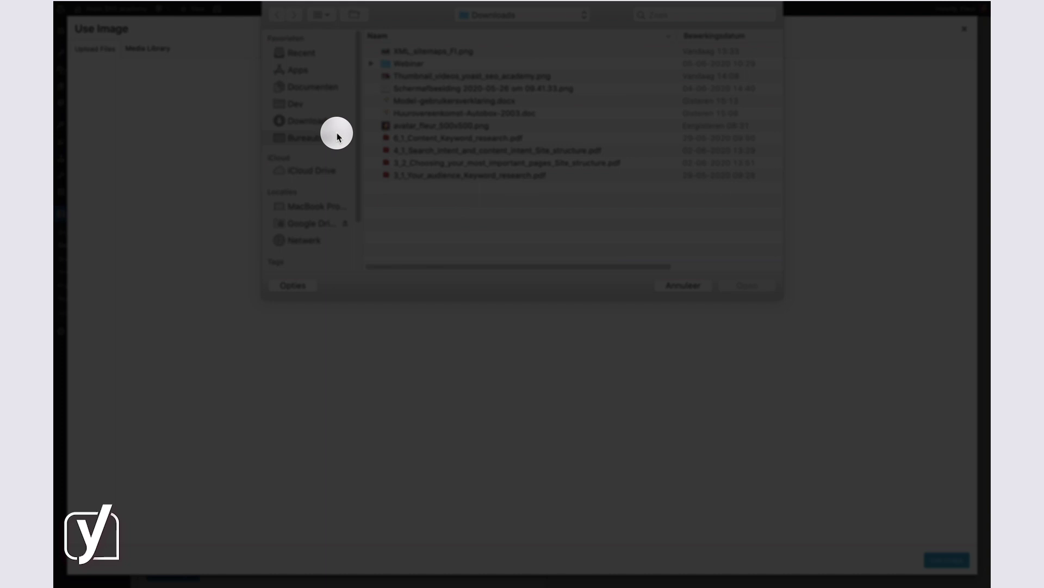
click(334, 136)
click(412, 53)
click(748, 285)
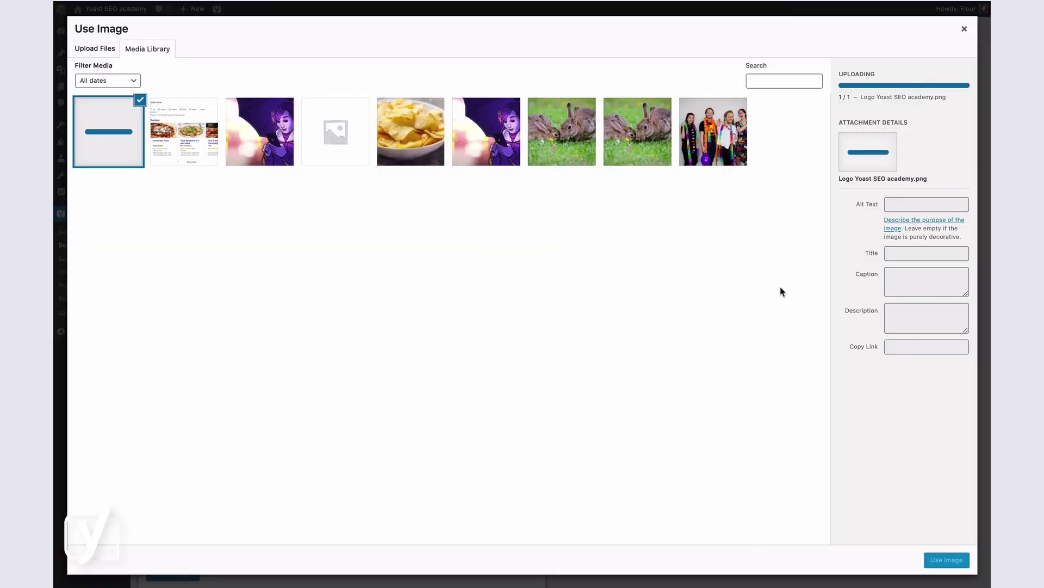
click(937, 561)
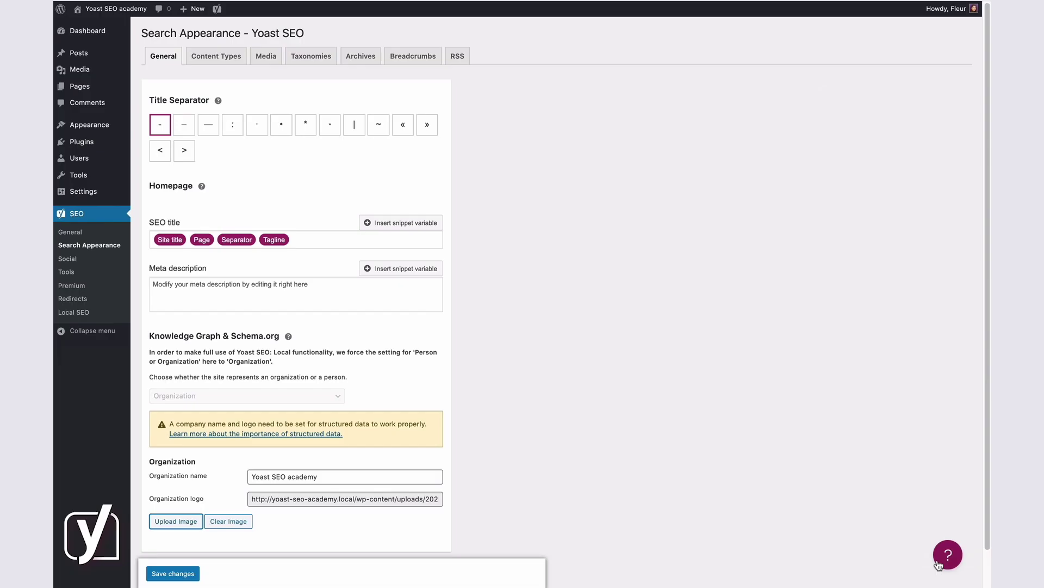
scroll(543, 466, down, 2)
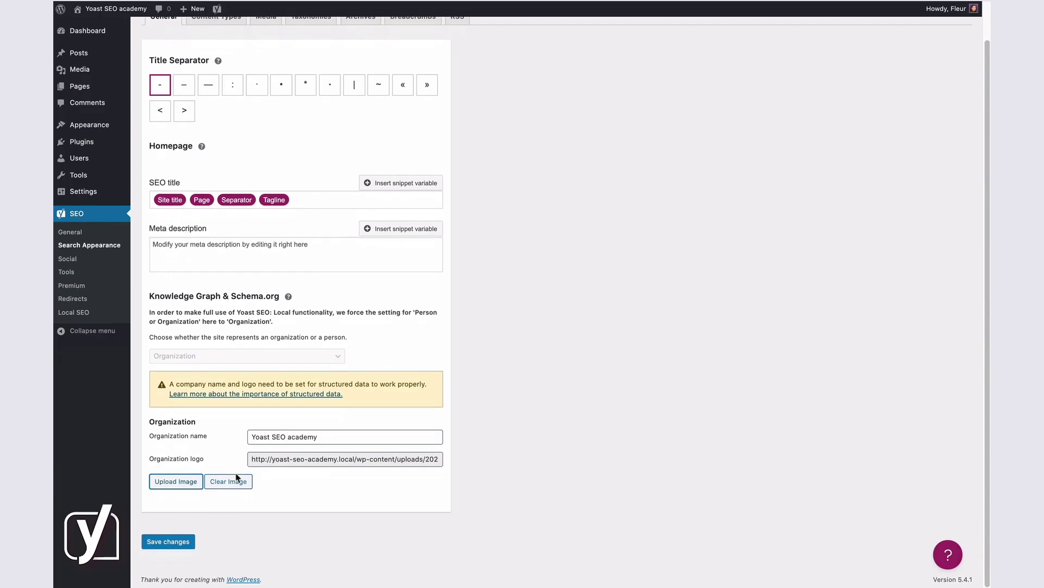
click(172, 542)
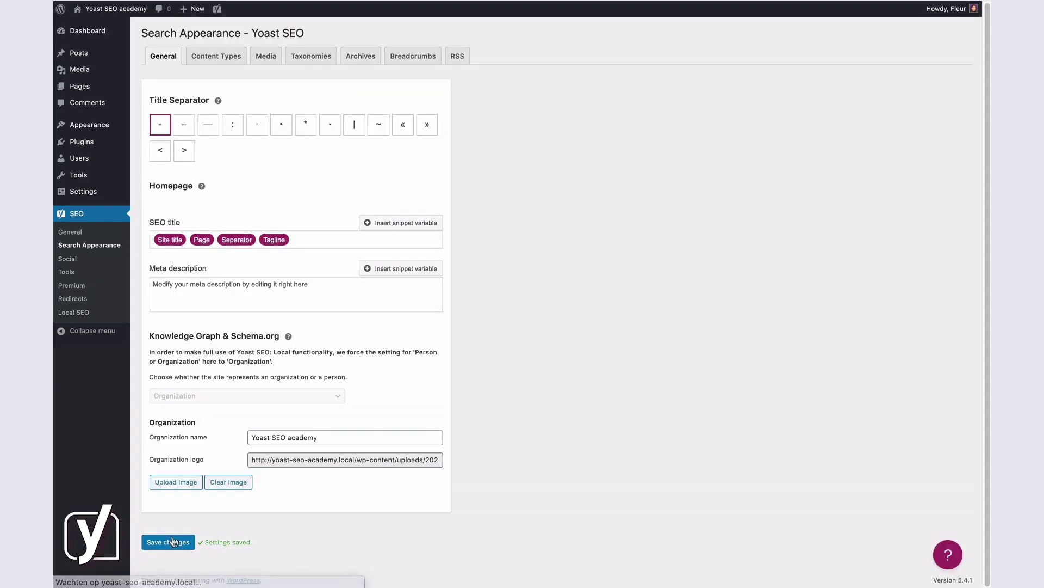
click(76, 319)
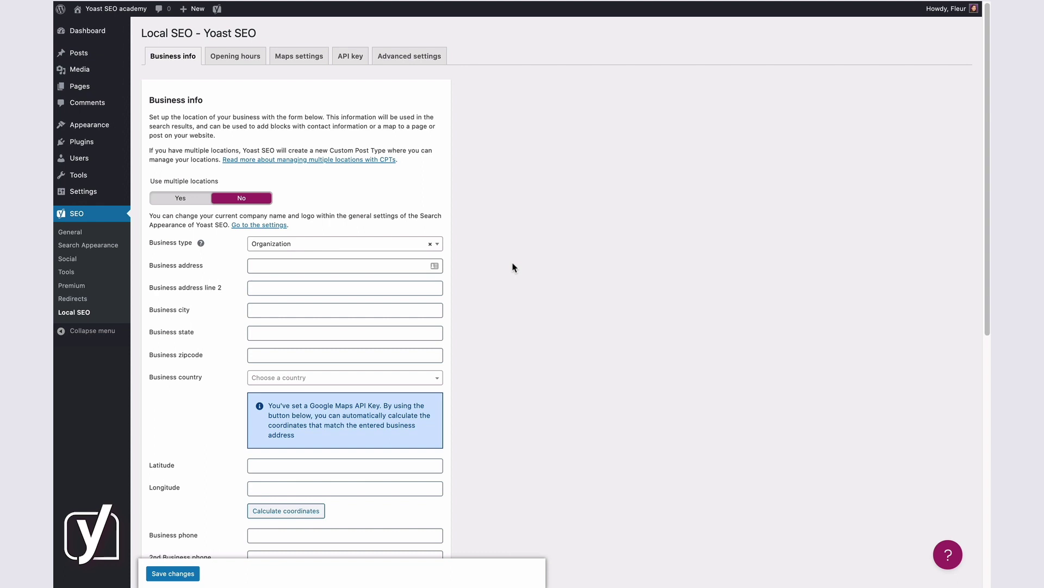
Scroll through the Business info form: Business type Organization, empty address fields, prefilled URL.
scroll(514, 266, down, 5)
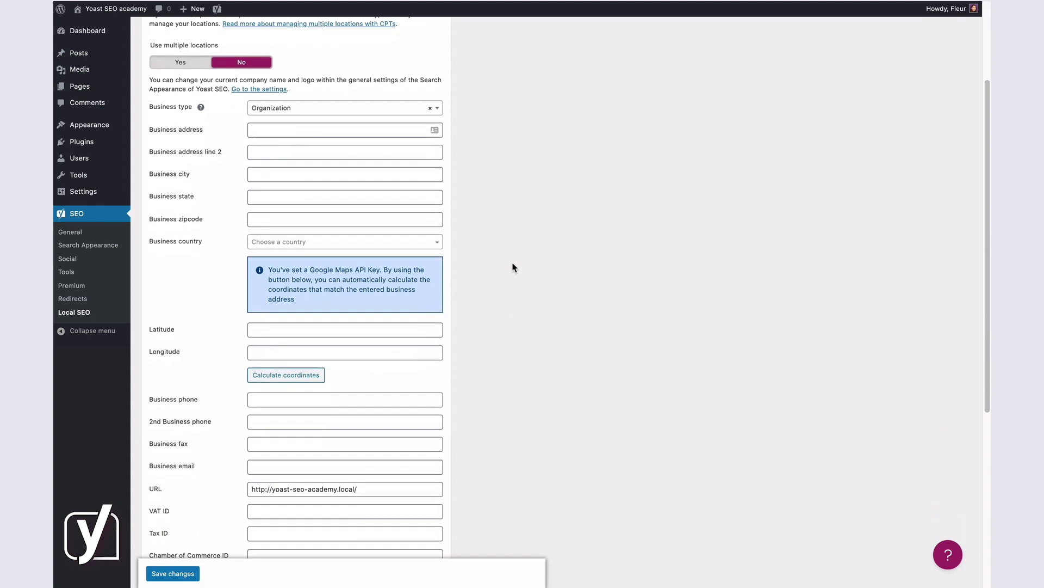
scroll(514, 266, down, 1)
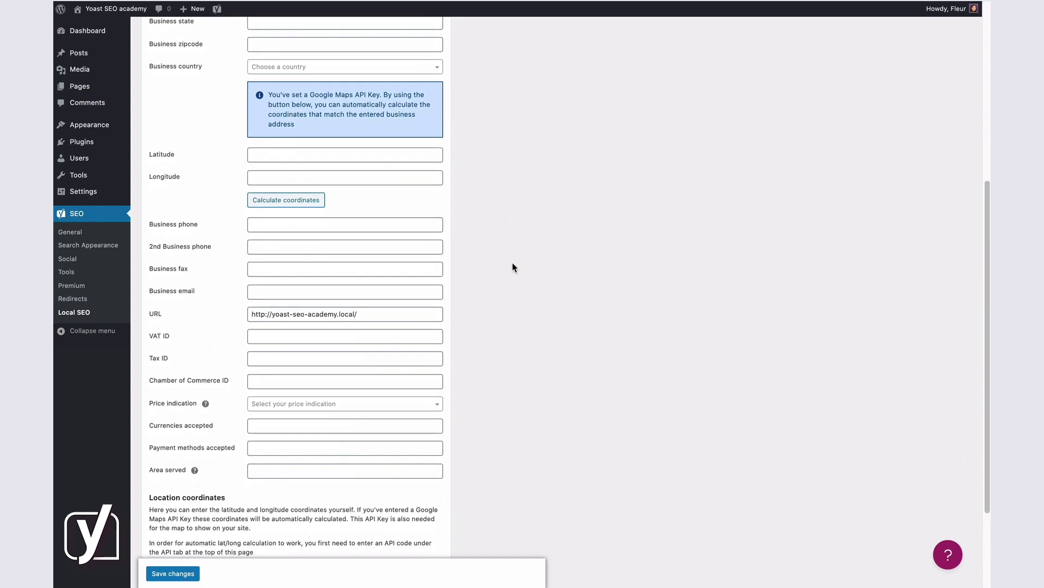
scroll(514, 267, up, 6)
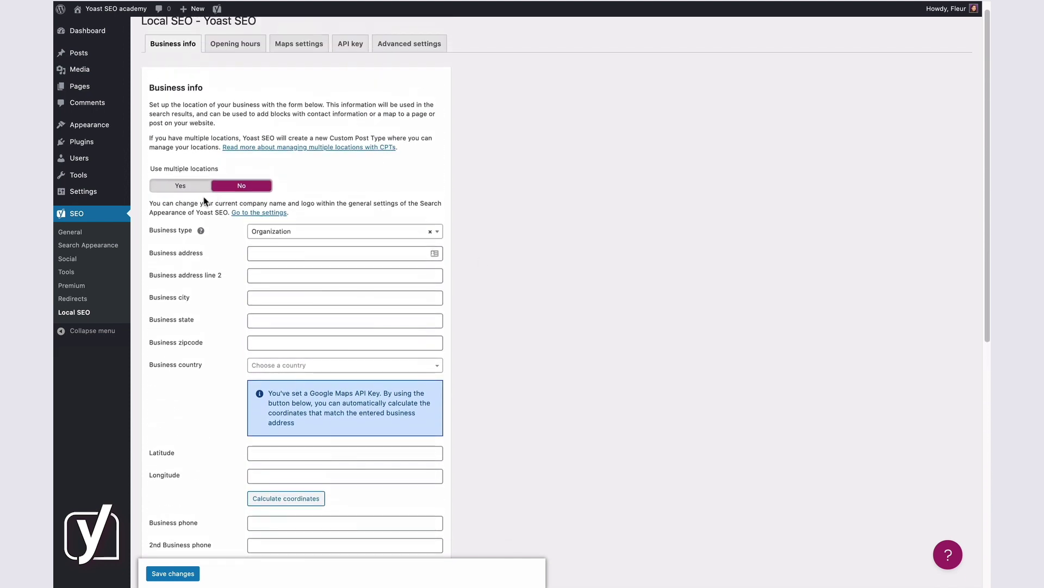
Set 'Use multiple locations' back to Yes, save, and view the empty Locations list.
click(181, 186)
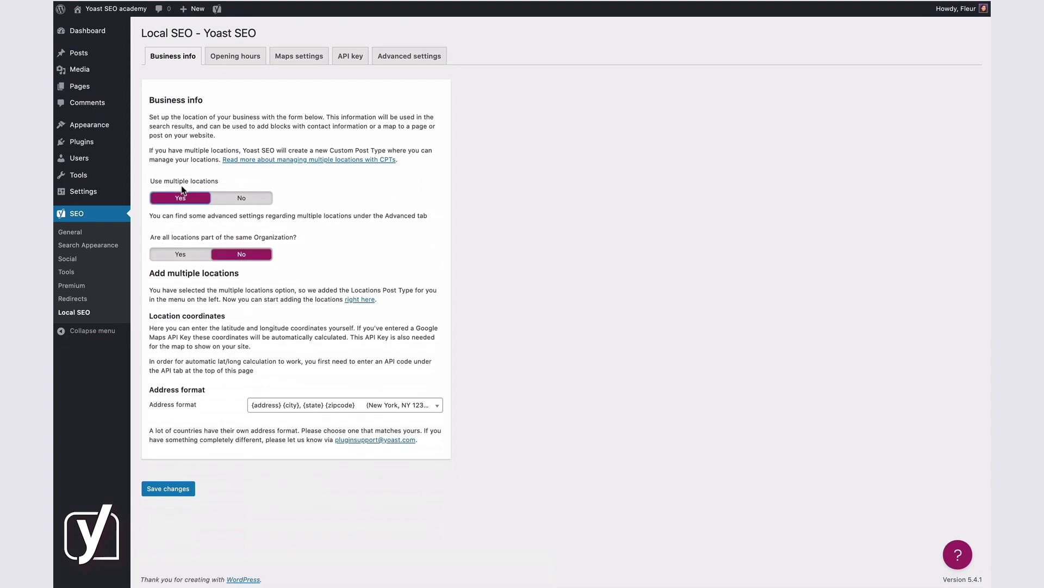
click(184, 487)
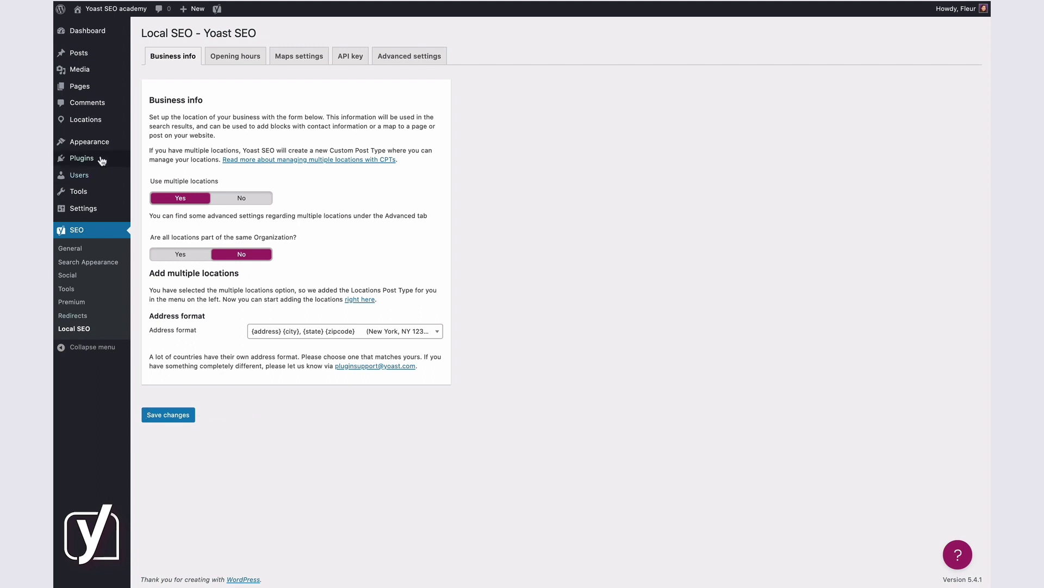
click(90, 126)
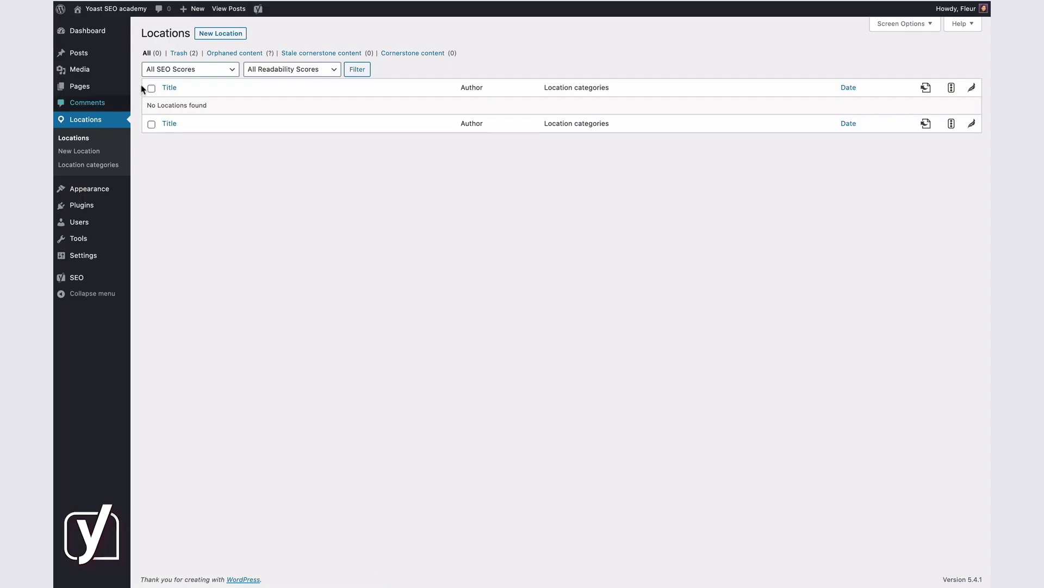
Add a new location titled 'Wijchen' with the paragraph 'Information about the location Wijchen.'.
click(216, 36)
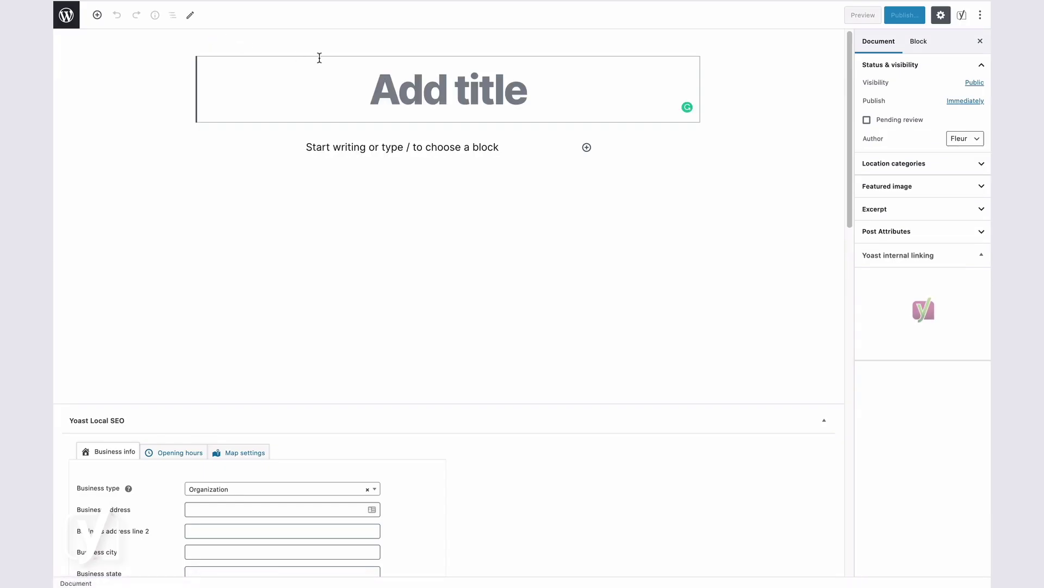
text(Wijchen)
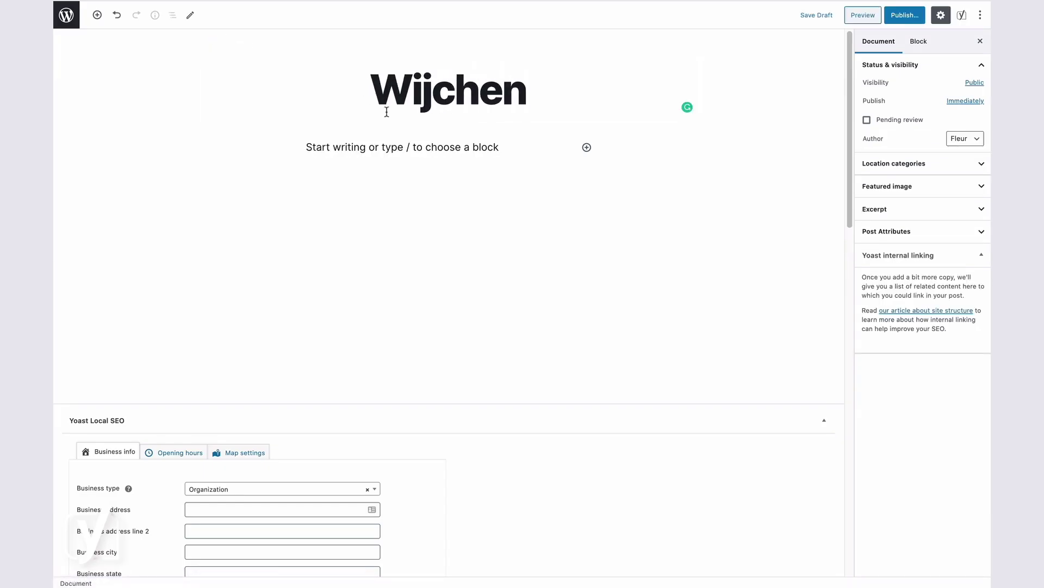
click(389, 147)
text(Infor)
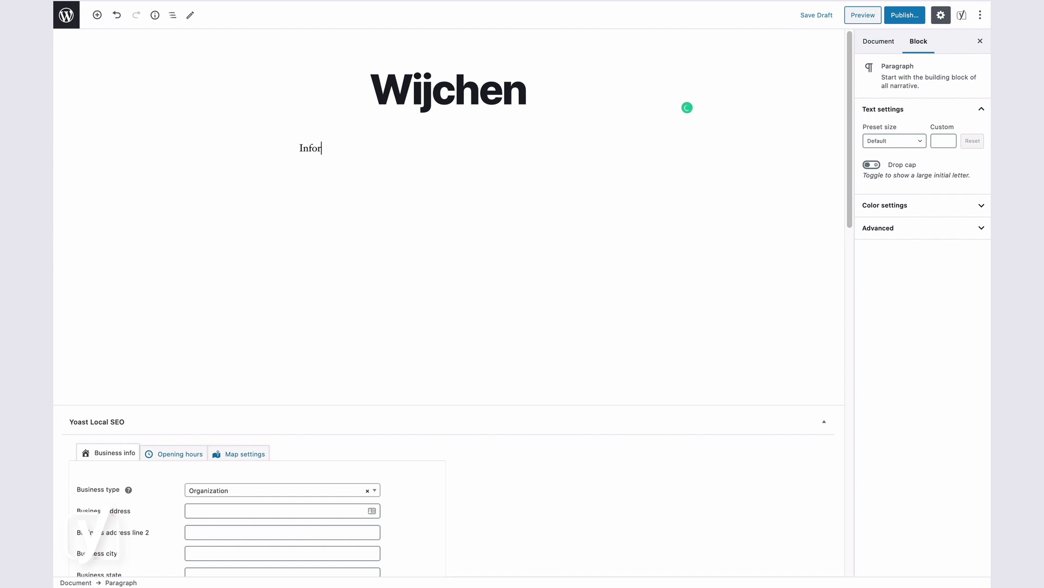
text(mation about the location)
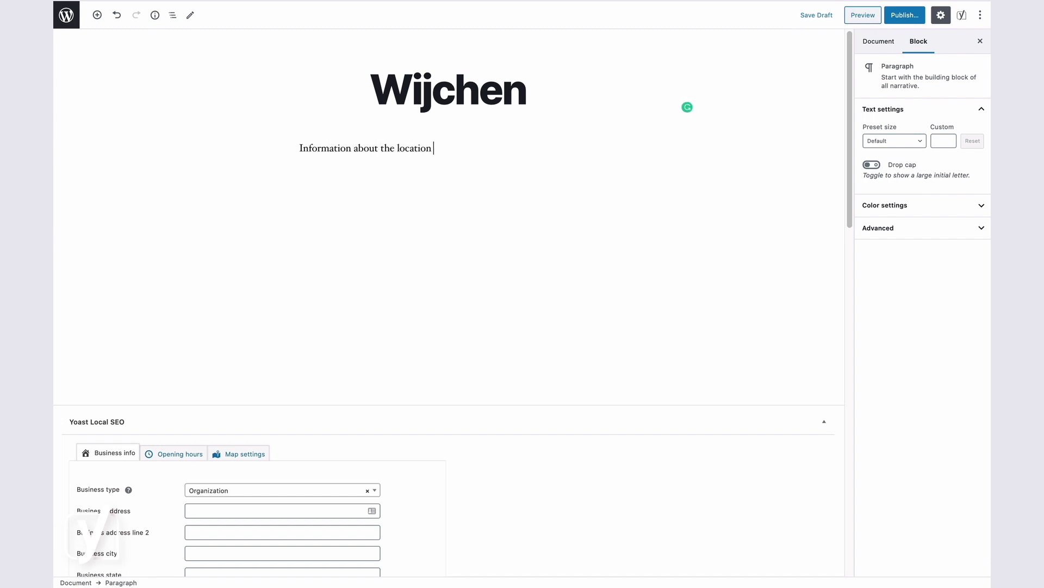
text( Wijchen.)
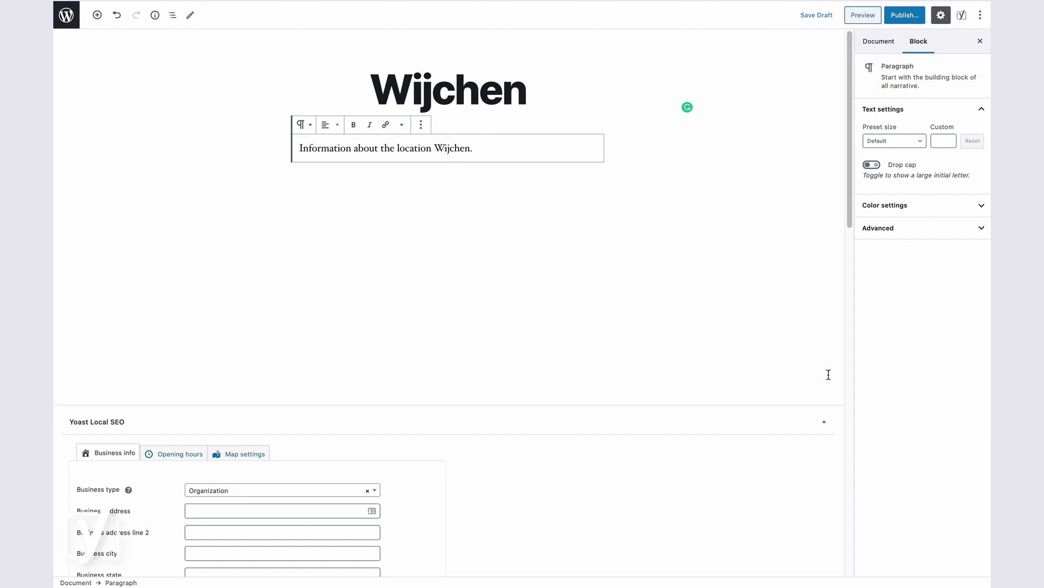
Collapse and re-expand the local business details section, then scroll to its fields.
click(824, 423)
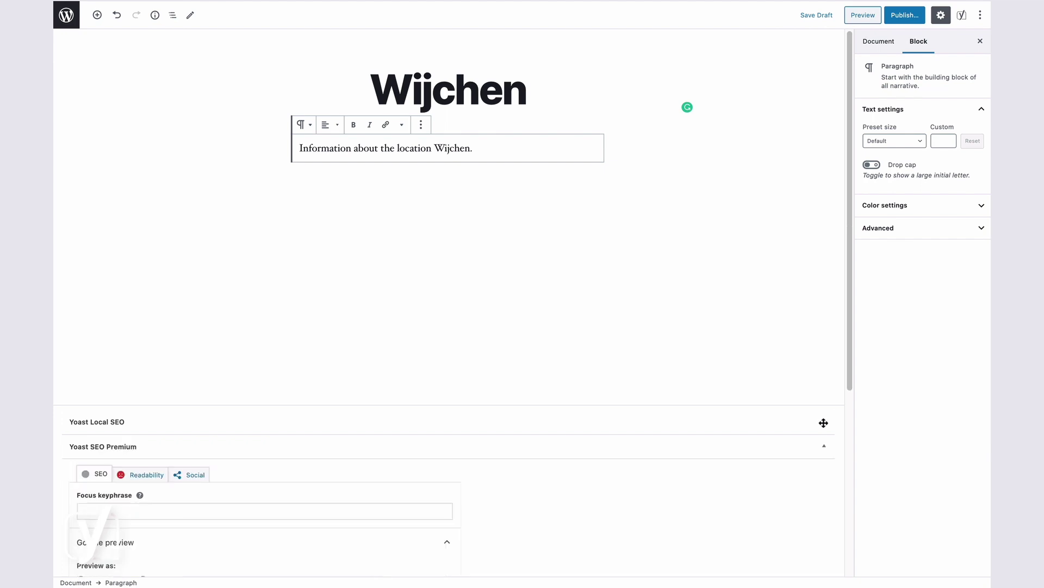
click(823, 423)
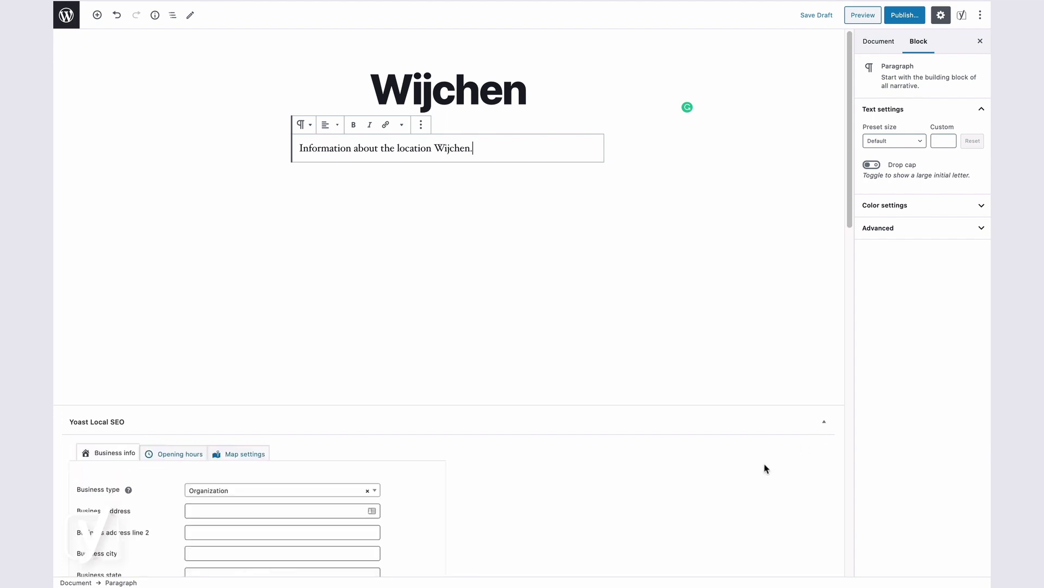
scroll(438, 495, down, 3)
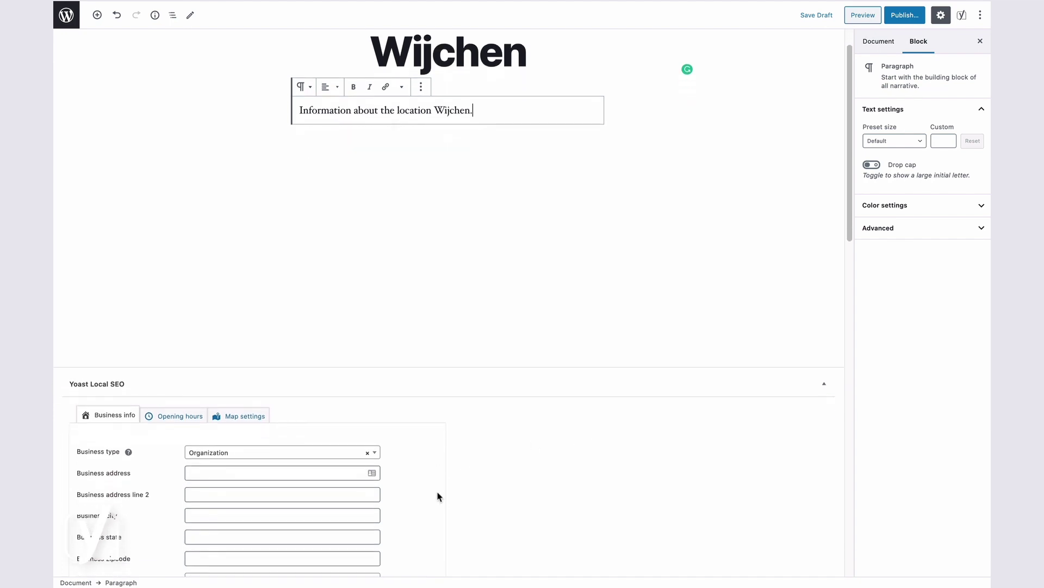
scroll(438, 496, down, 3)
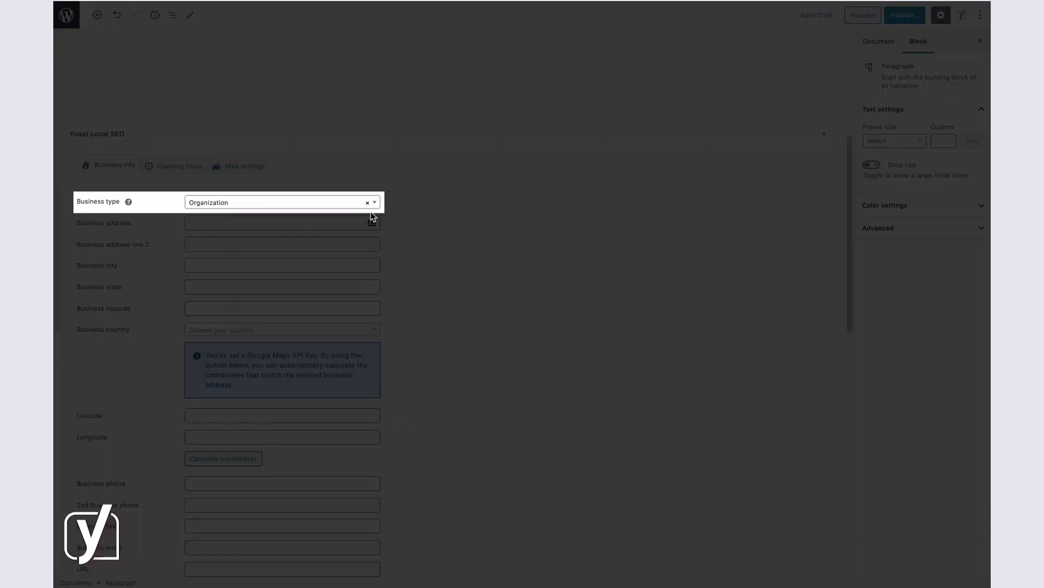
Change the Business type dropdown to Local business by searching 'local'.
click(374, 203)
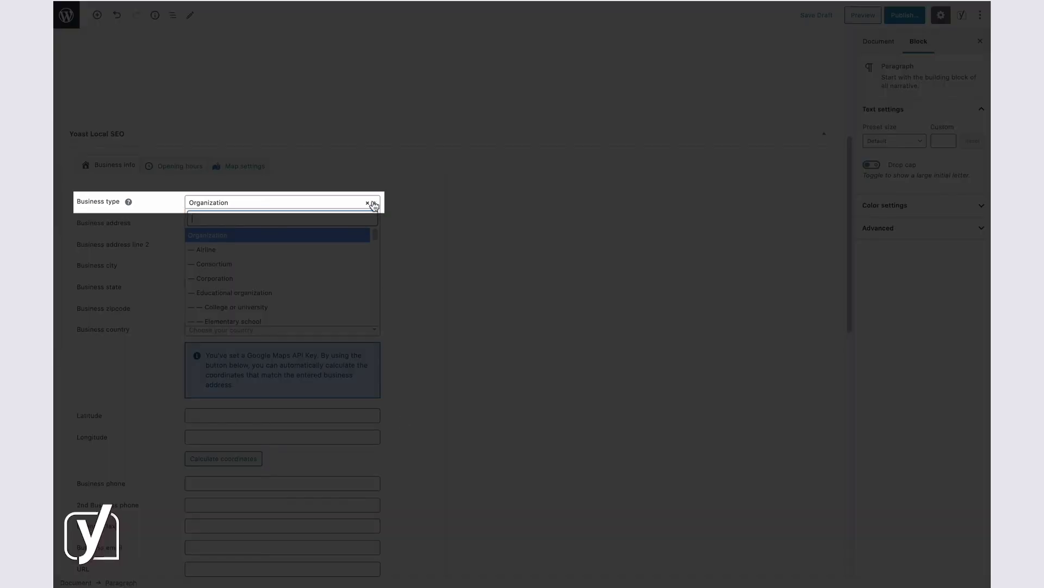
scroll(343, 295, down, 3)
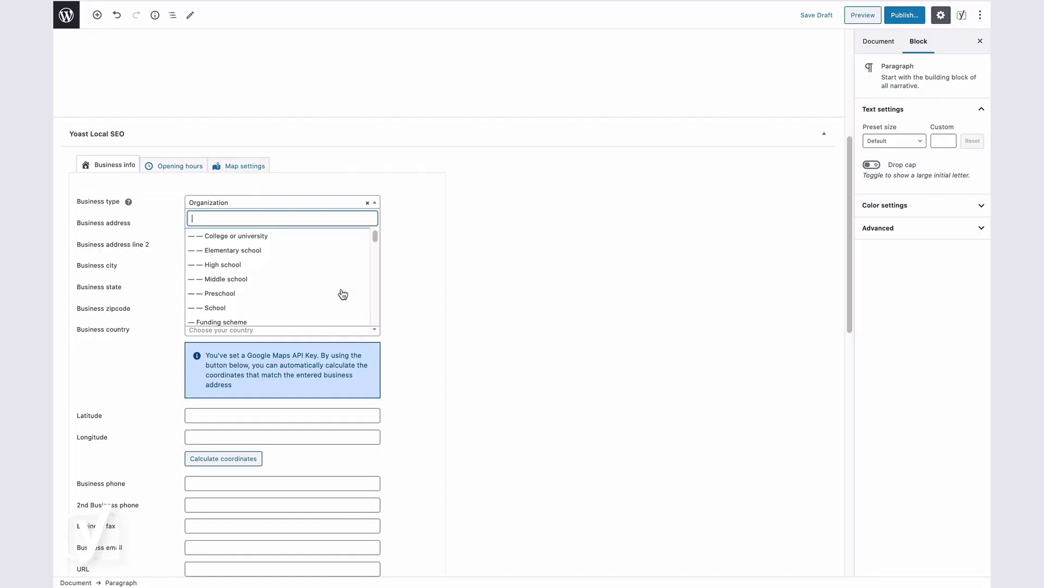
scroll(343, 295, down, 6)
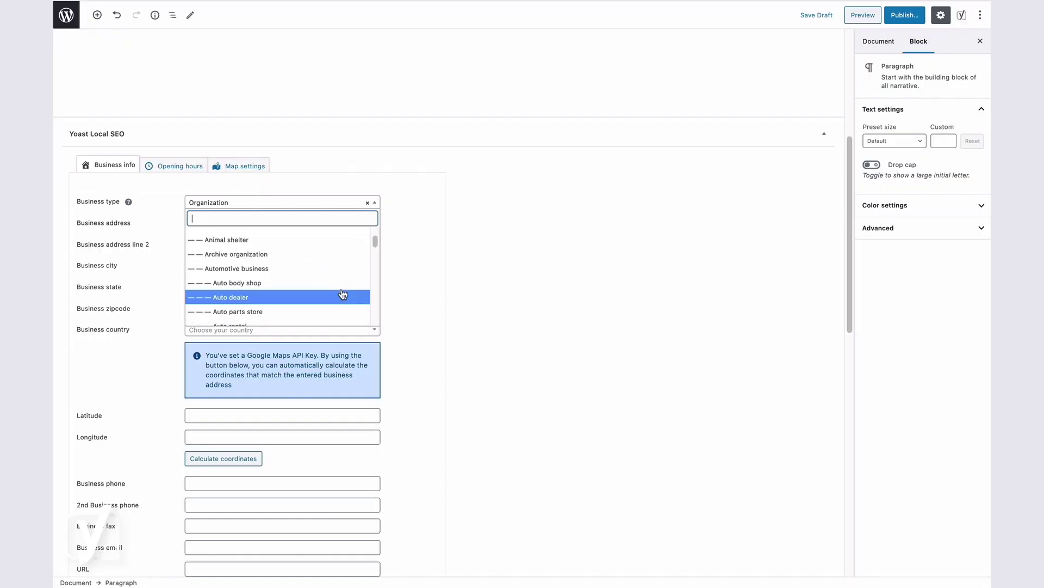
scroll(343, 294, down, 7)
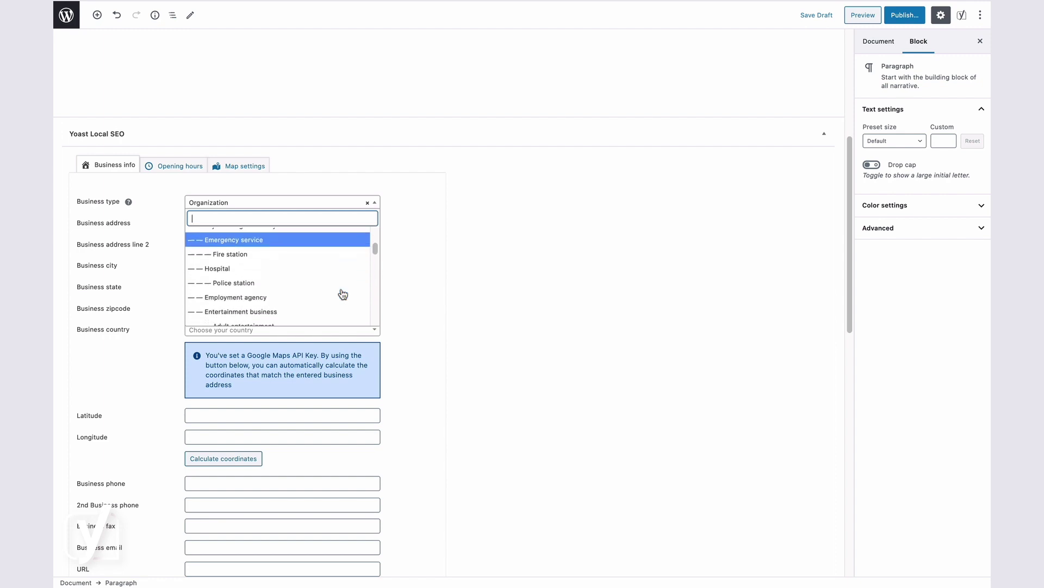
scroll(342, 294, down, 6)
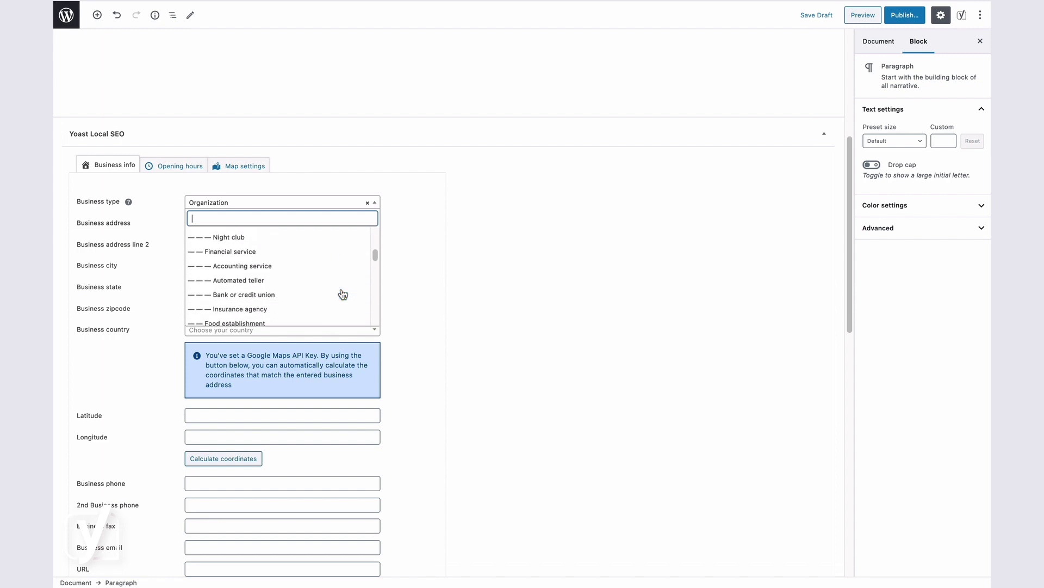
scroll(343, 294, down, 7)
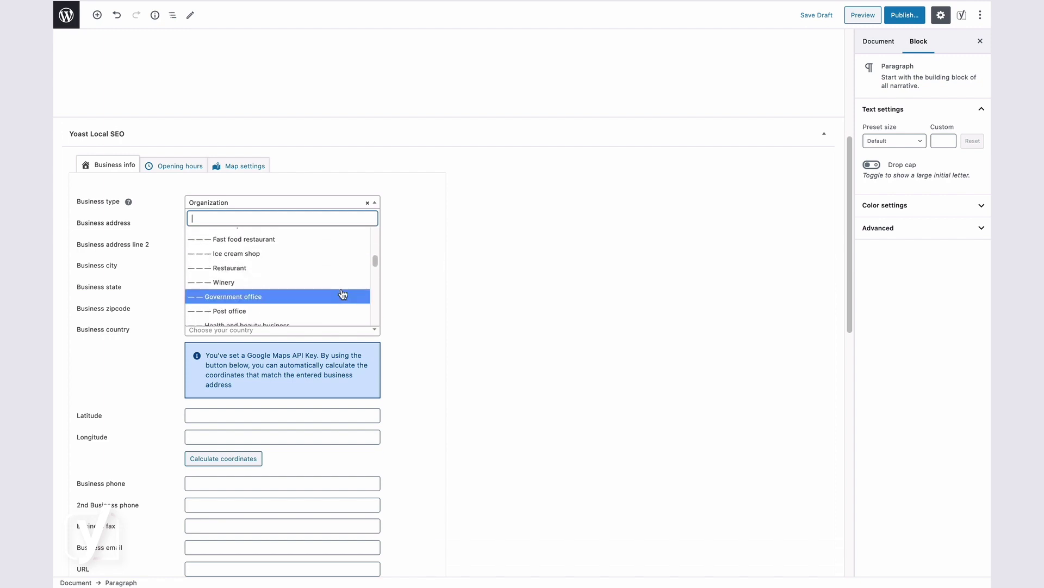
scroll(343, 294, down, 2)
text(local)
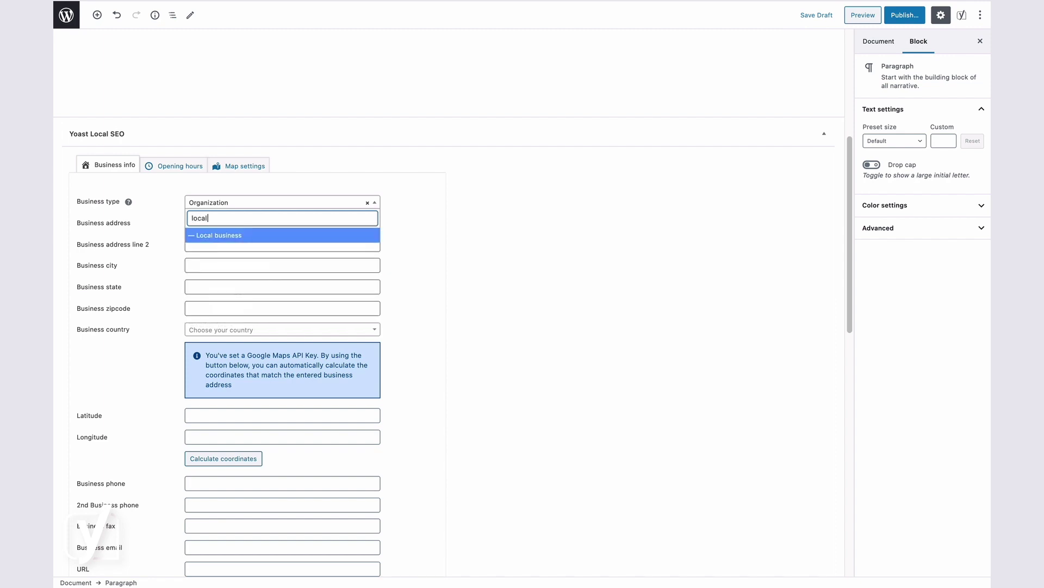
click(283, 236)
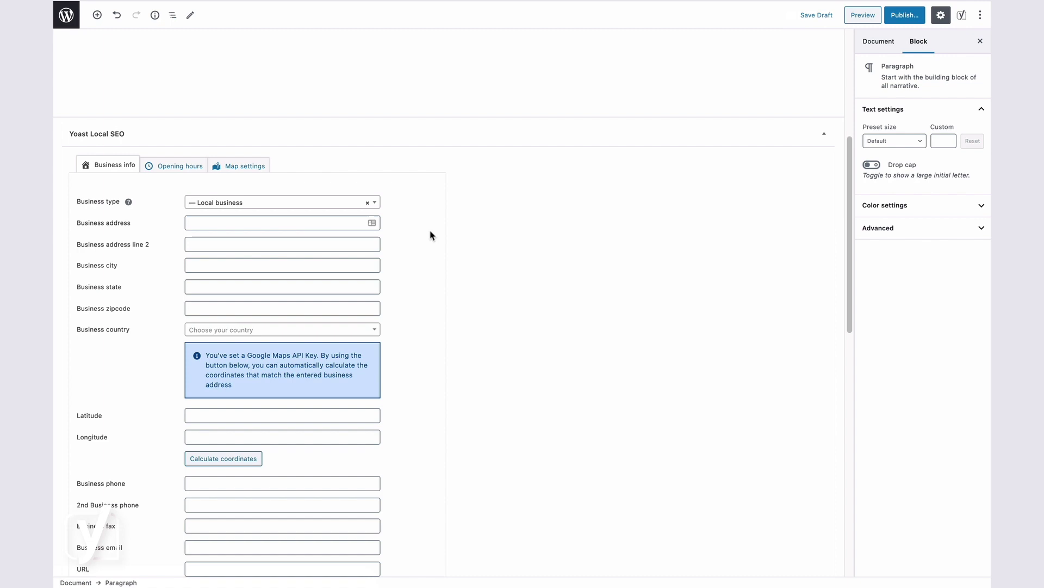
scroll(430, 234, down, 6)
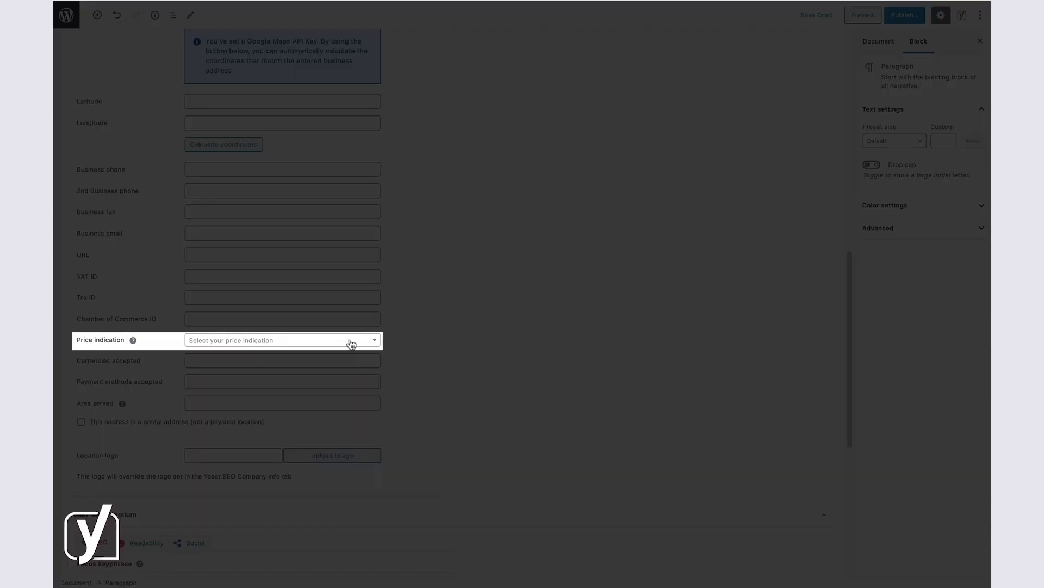
click(351, 341)
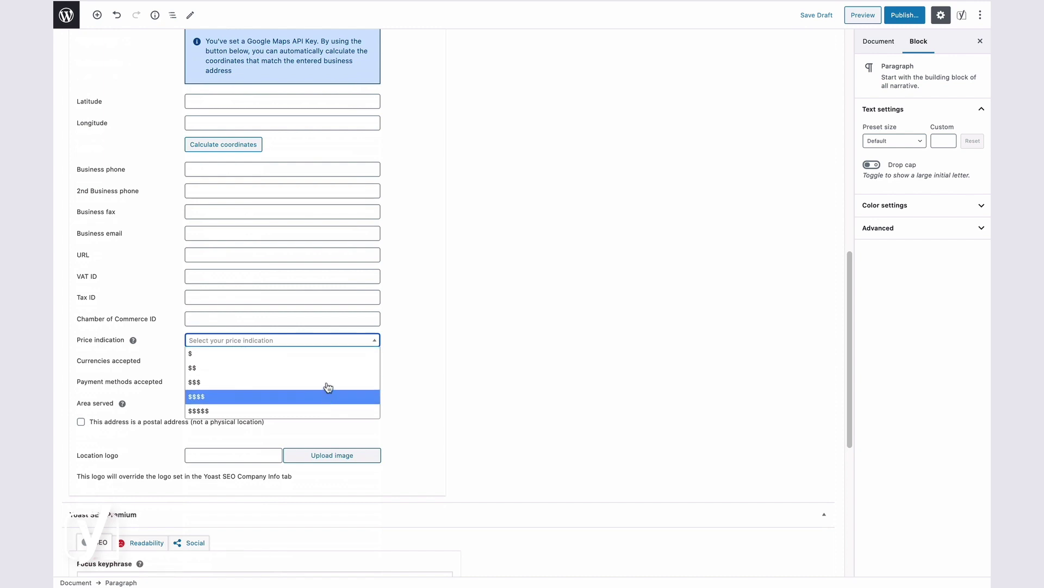
click(396, 308)
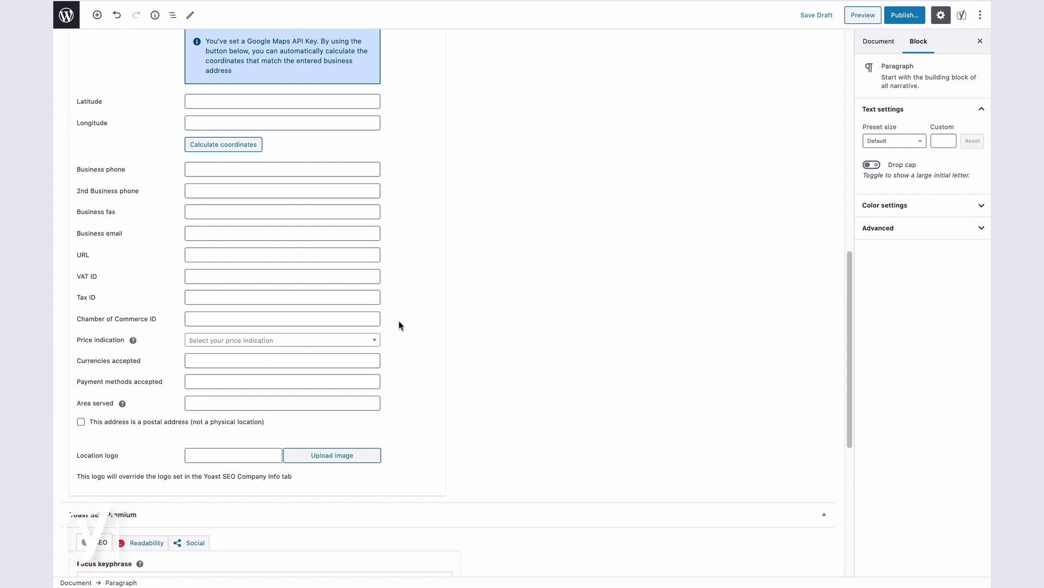
scroll(400, 326, down, 1)
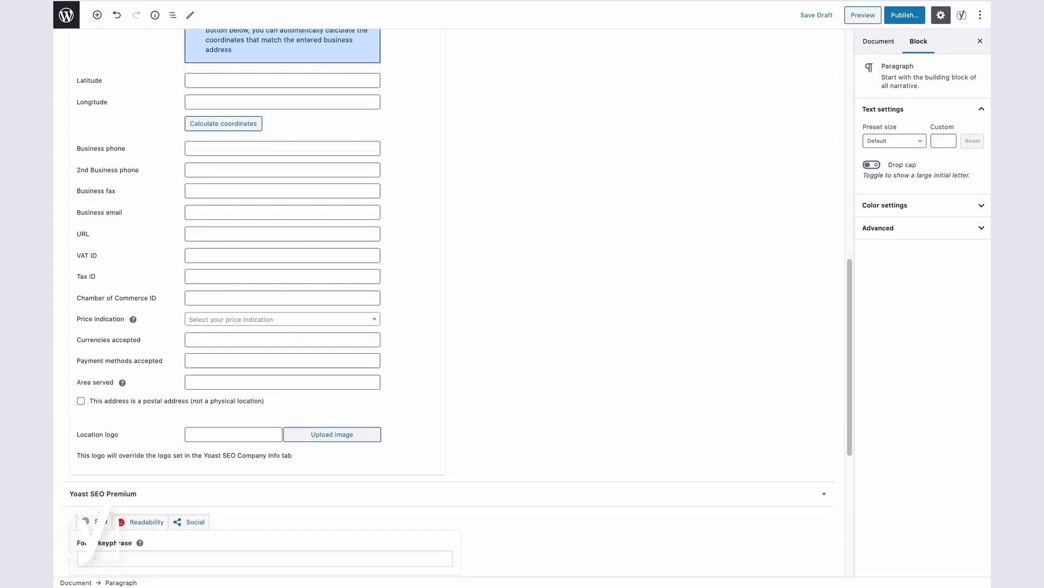
Leave the Wijchen editor for the Locations overview, confirming to discard unsaved changes.
scroll(663, 376, up, 12)
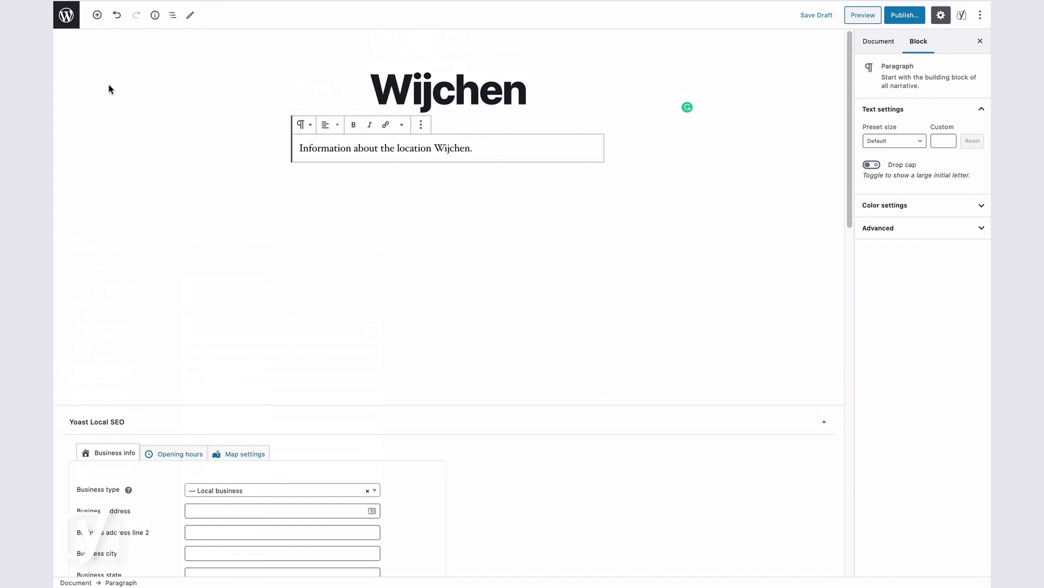
click(76, 19)
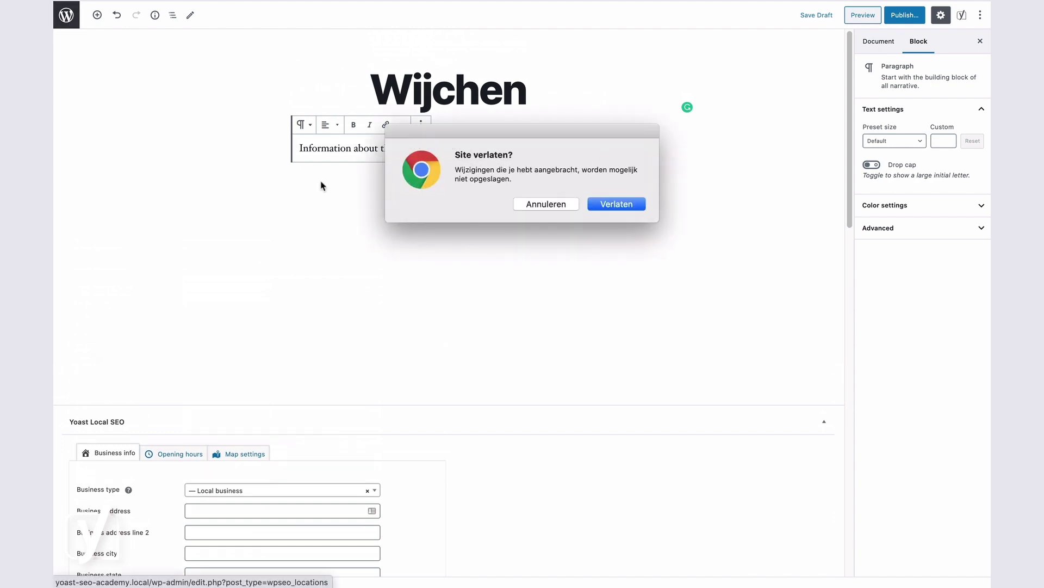
click(597, 204)
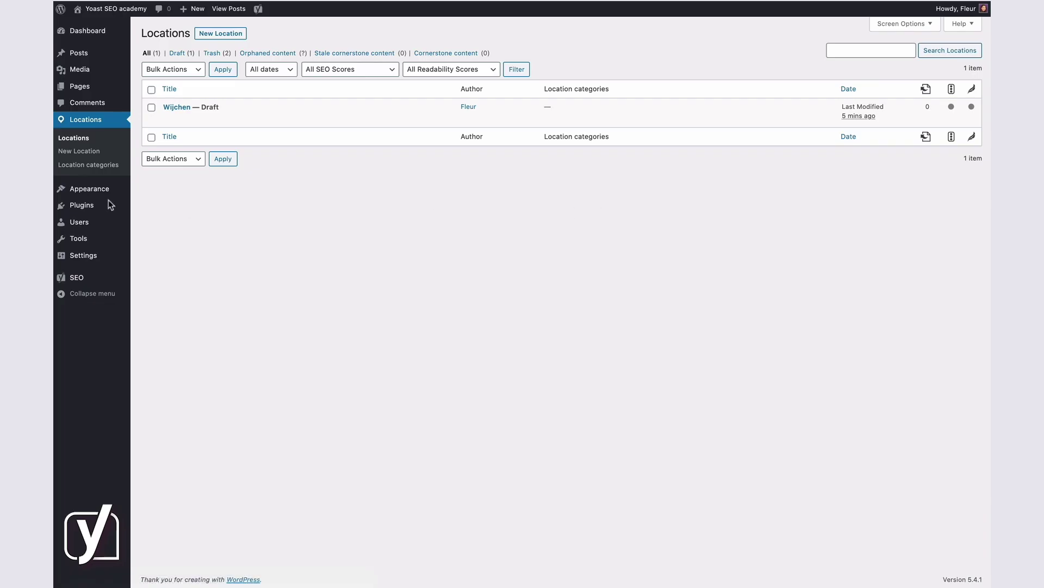
In Local SEO settings, set 'Use multiple locations' to No and save.
mouse_move(76, 282)
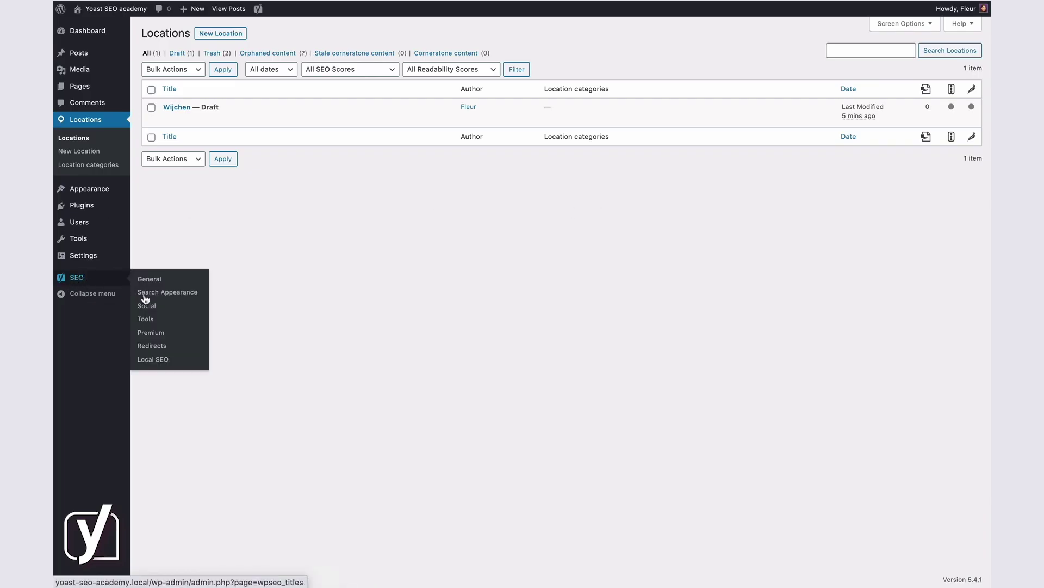
click(152, 360)
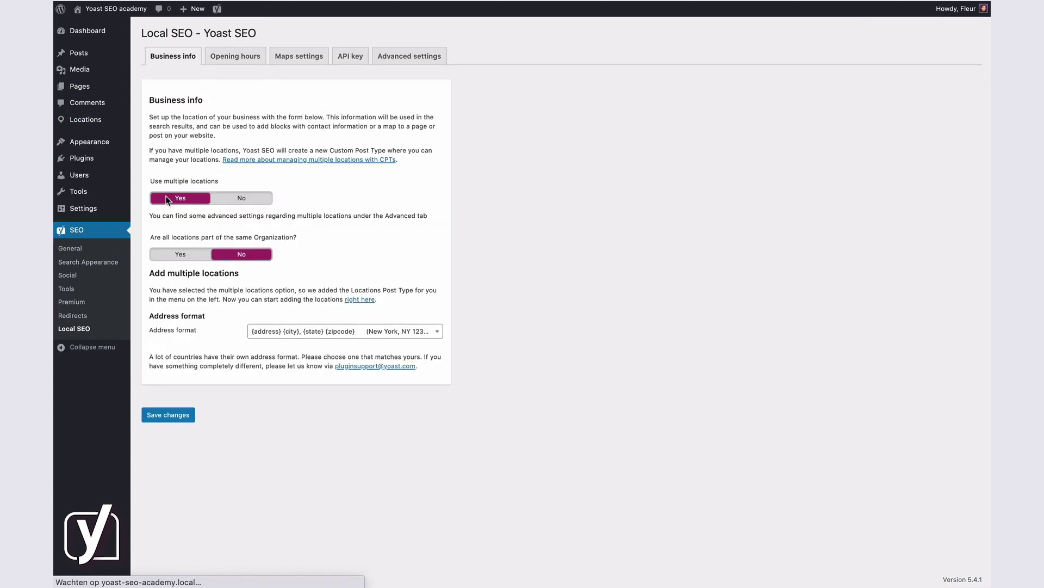
click(237, 204)
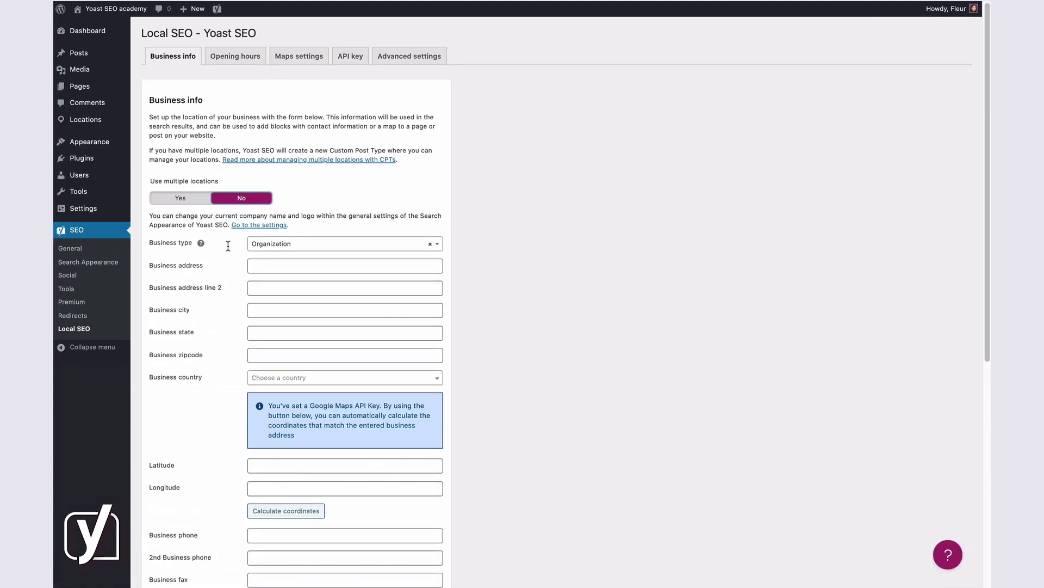
scroll(201, 323, down, 7)
click(172, 543)
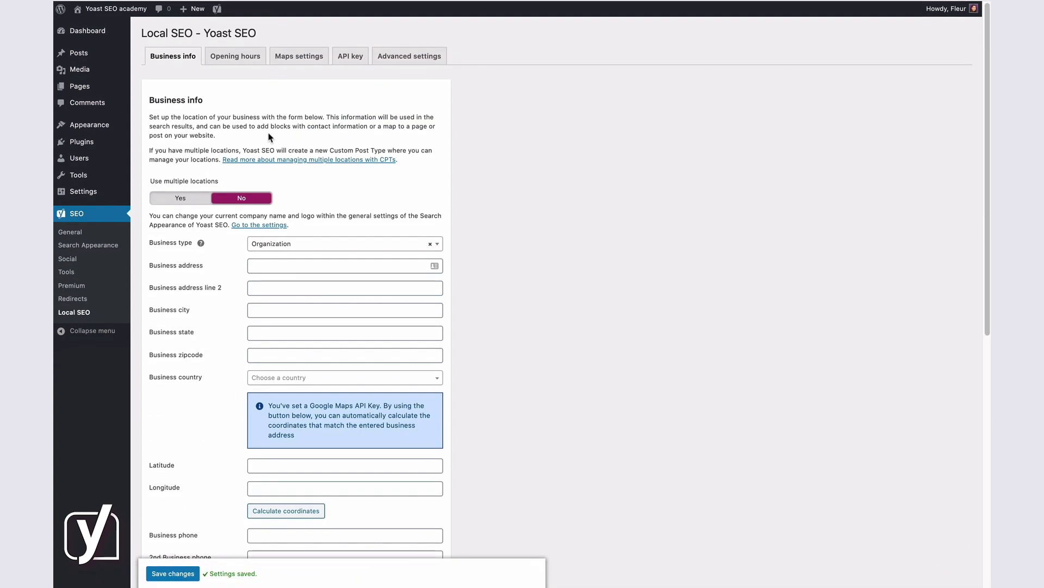
Review the Opening hours tab, then show Maps settings with Kilometers and Hybrid style.
click(243, 61)
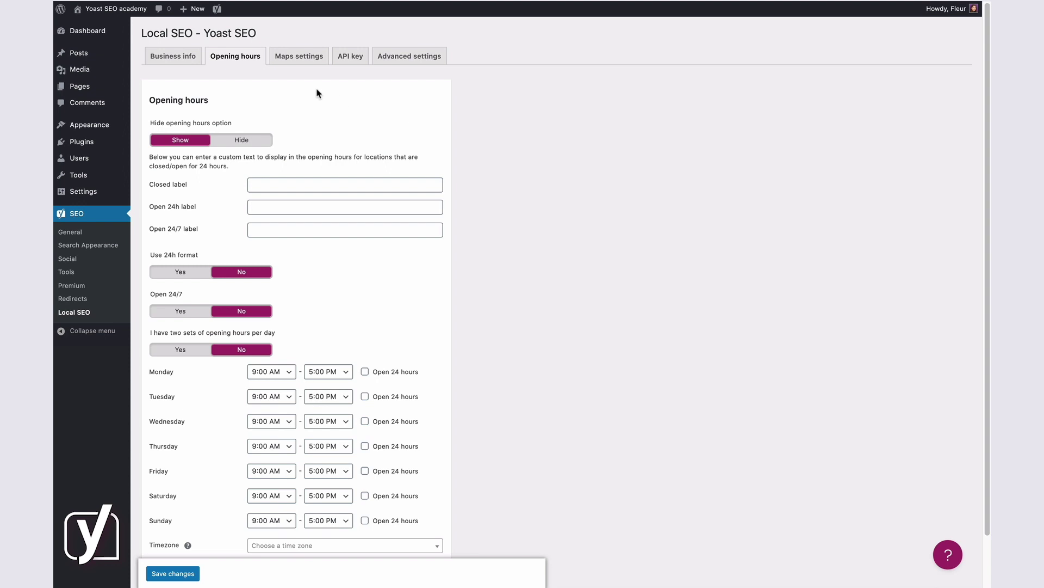
click(307, 63)
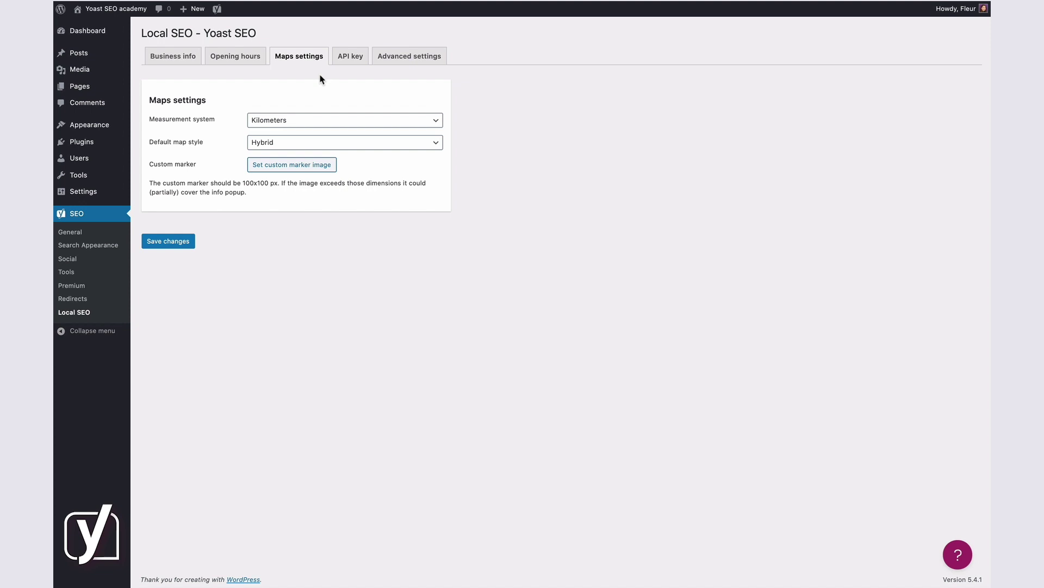
Check the Google Maps API key, then keep Kilometers as measurement system and Hybrid map style.
click(347, 65)
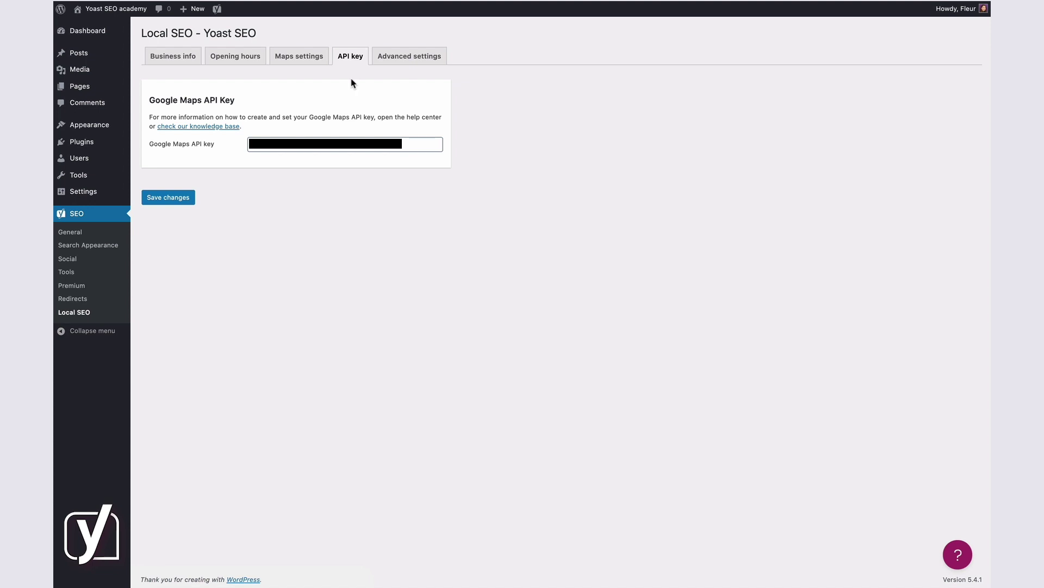
click(309, 64)
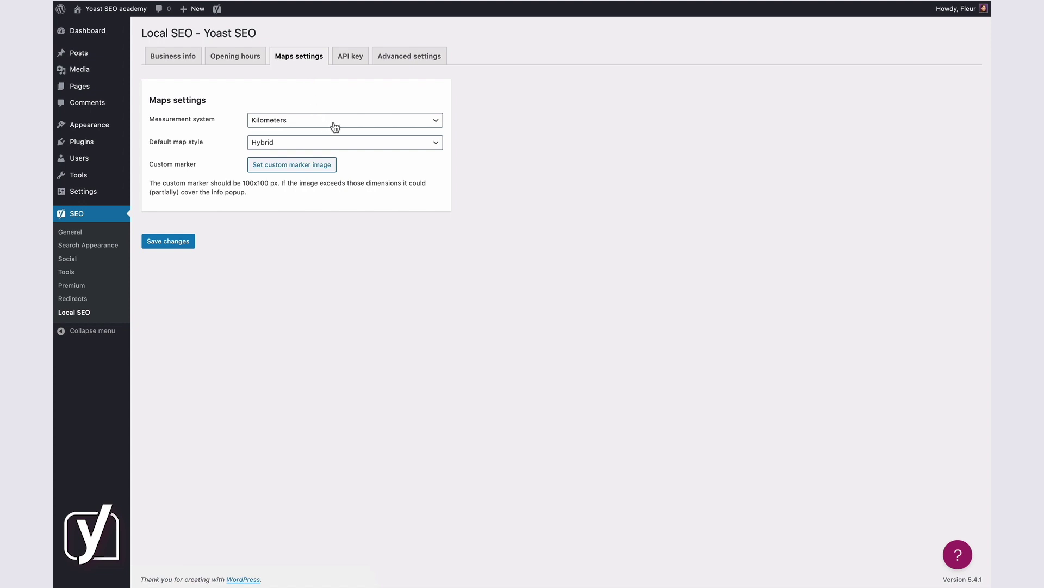
click(345, 127)
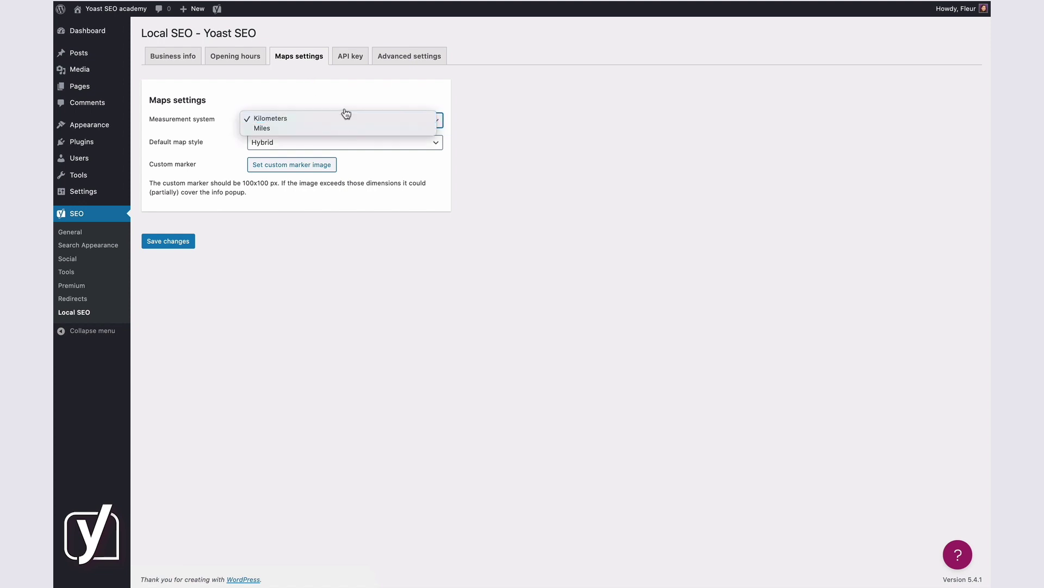
click(346, 110)
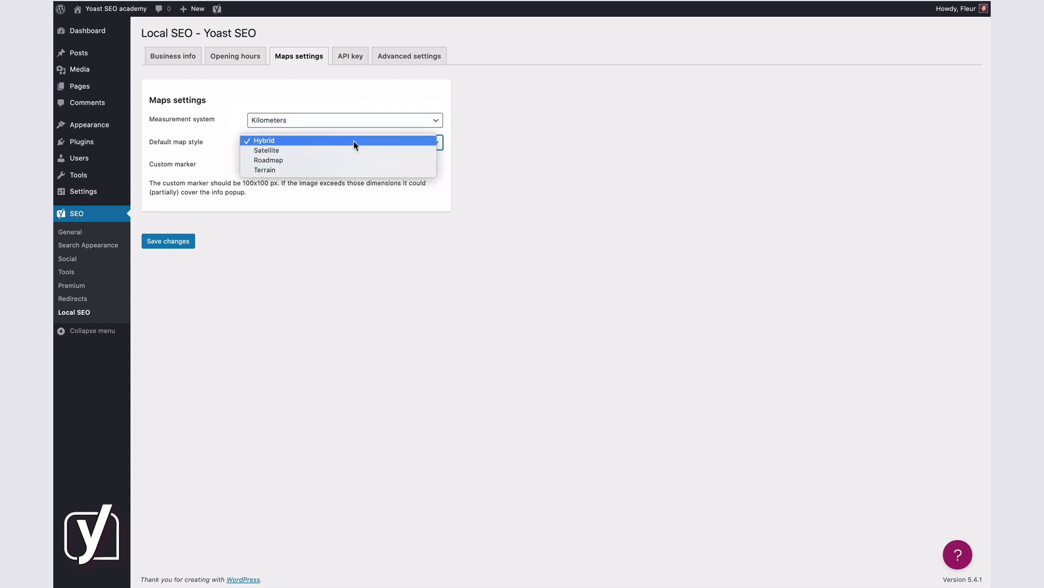
click(476, 152)
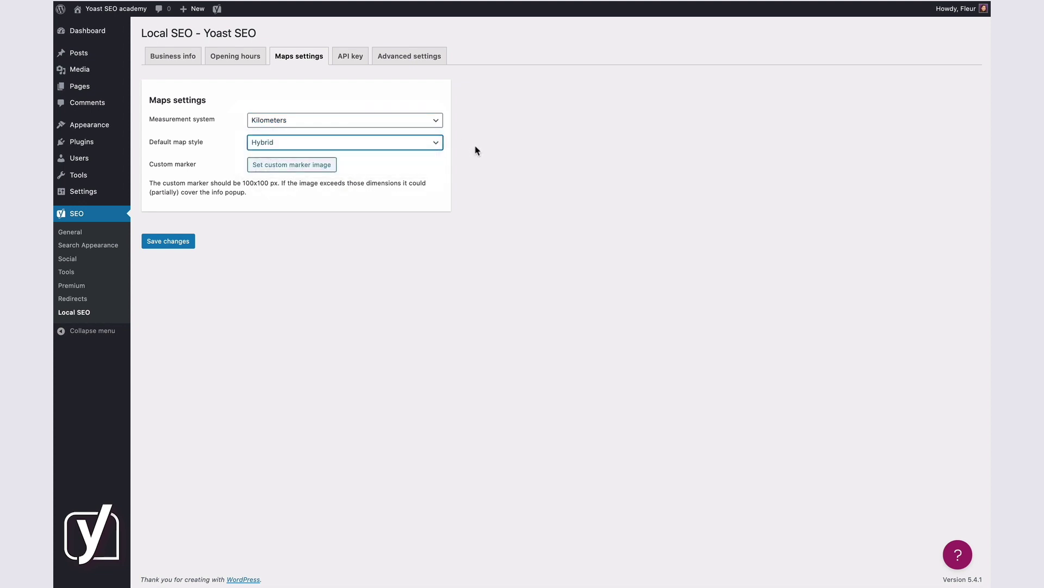
click(404, 184)
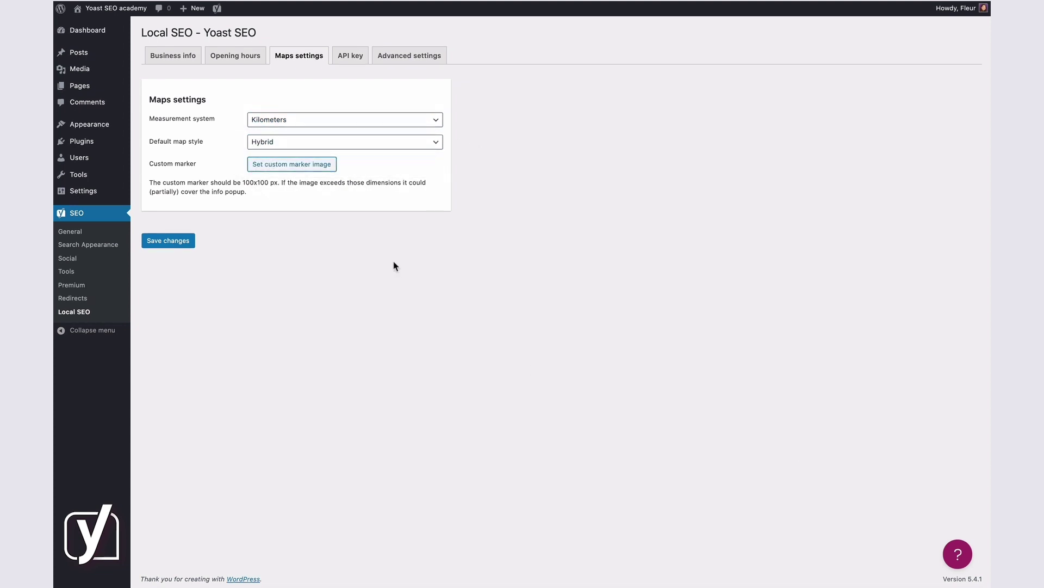
In Business info, set 'Use multiple locations' back to Yes and save.
click(183, 60)
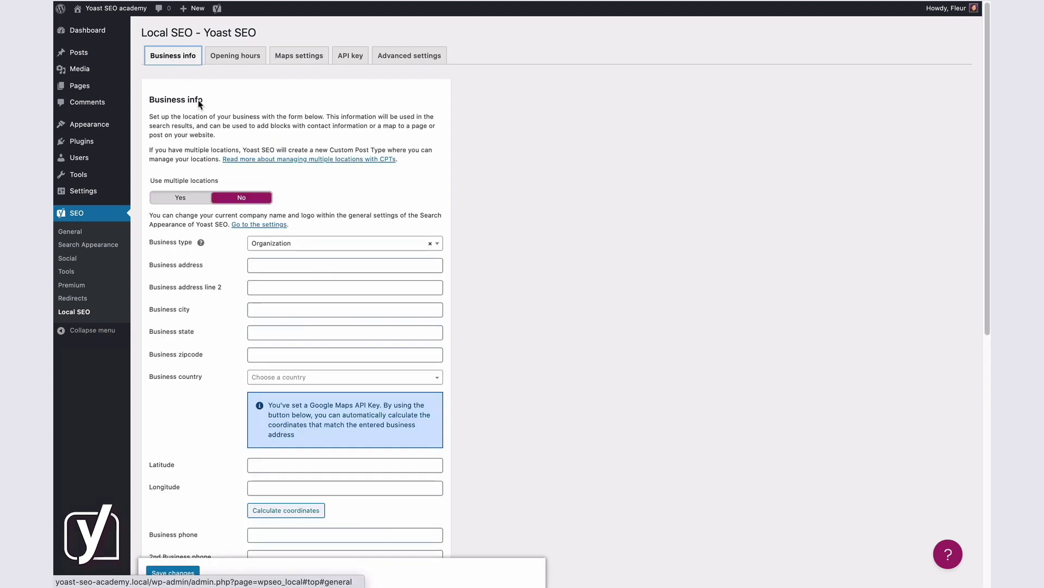
click(190, 201)
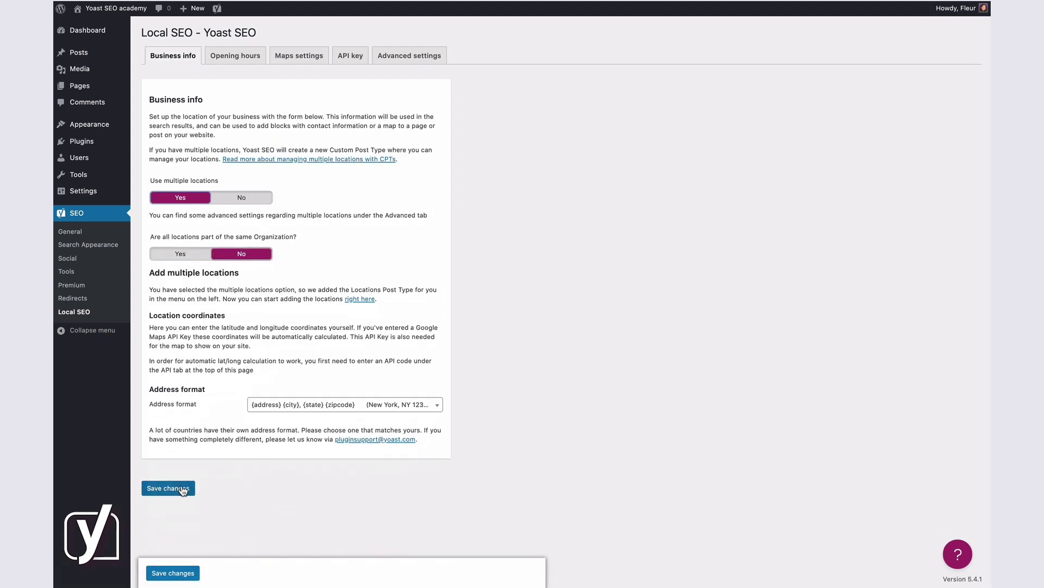
click(184, 490)
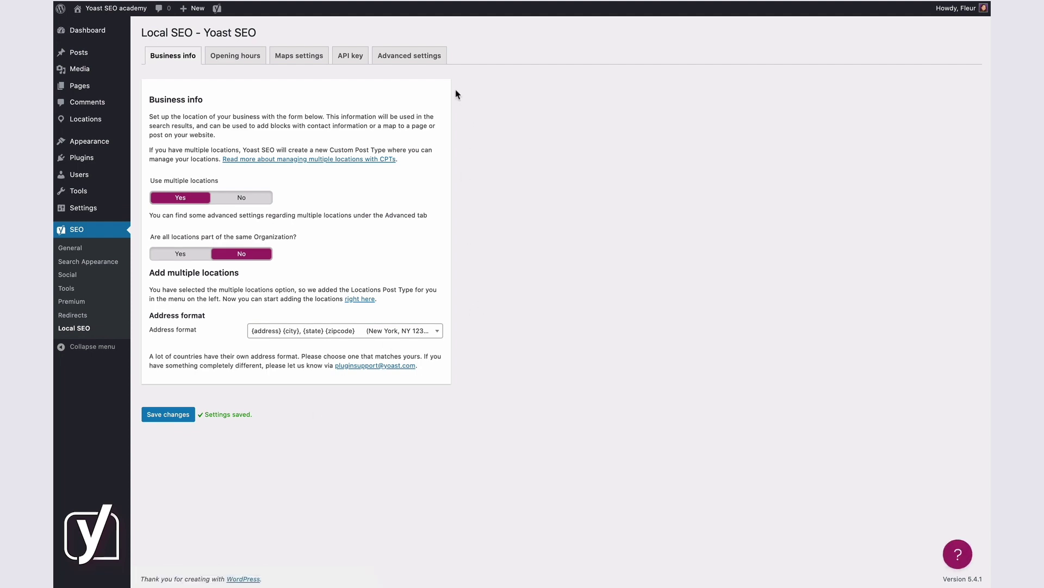
click(427, 66)
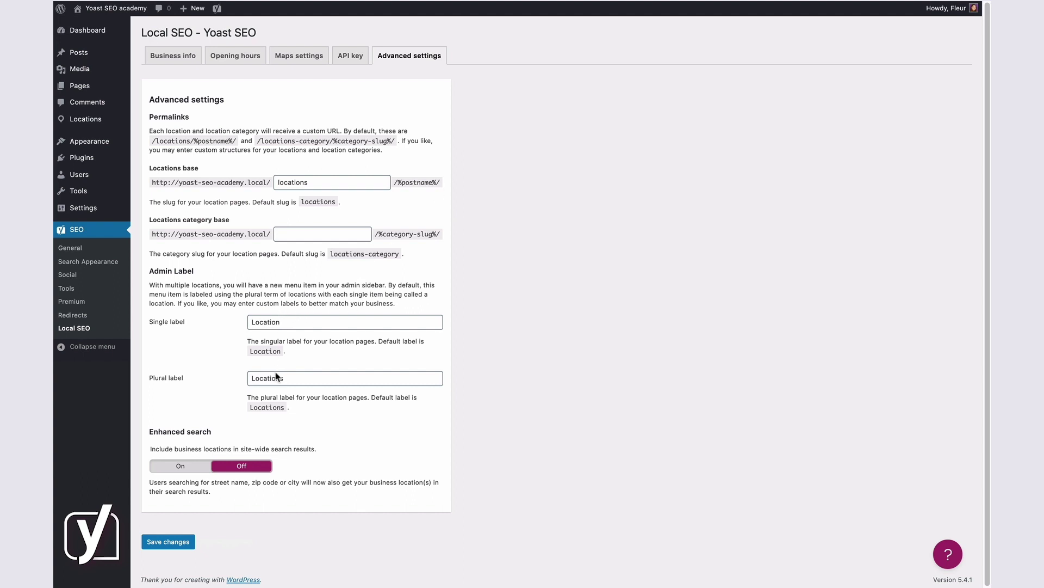
Change the singular admin label from Location to Store and the plural to Stores, then save.
click(272, 322)
double_click(273, 321)
text(Sto)
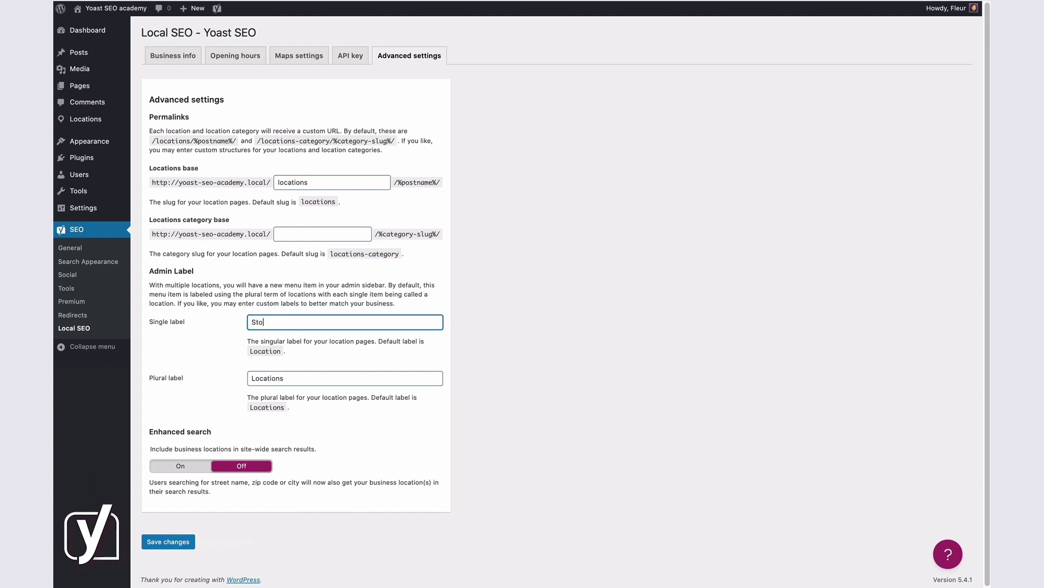
text(re)
key(Tab)
text(Stores)
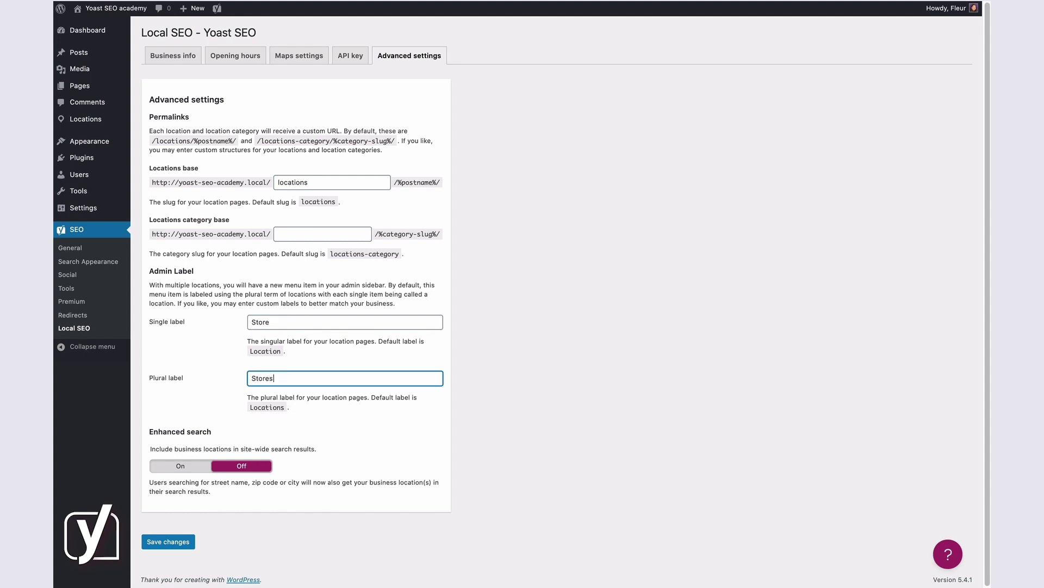
click(175, 544)
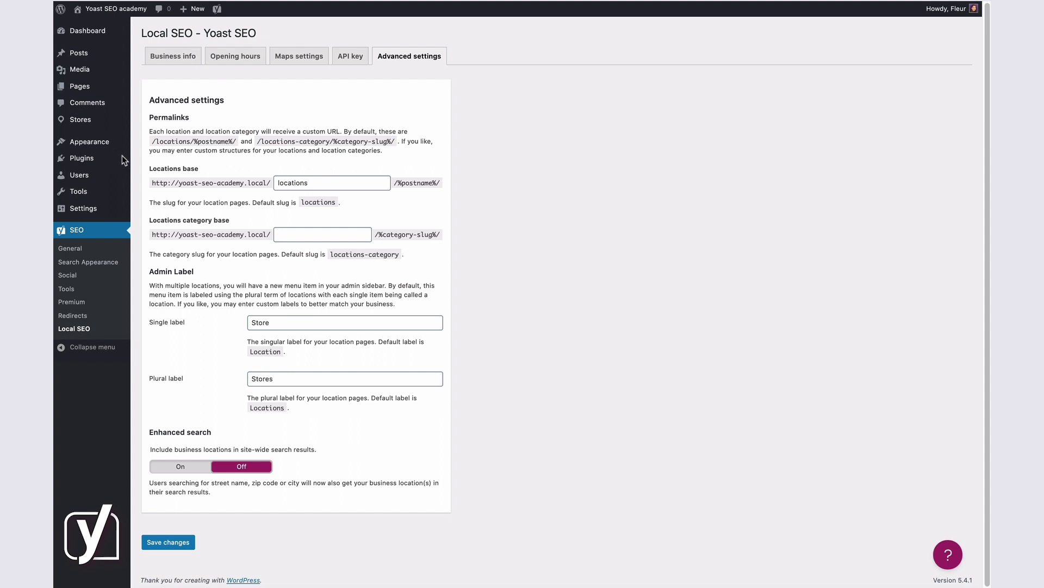
Go to Appearance > Widgets to find the WP SEO location widgets.
click(87, 145)
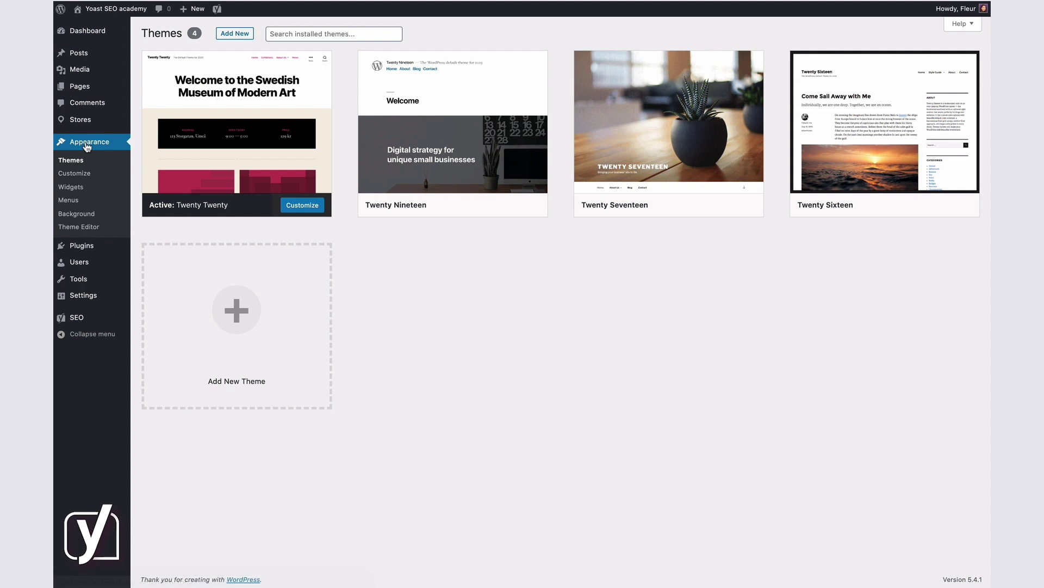
click(82, 189)
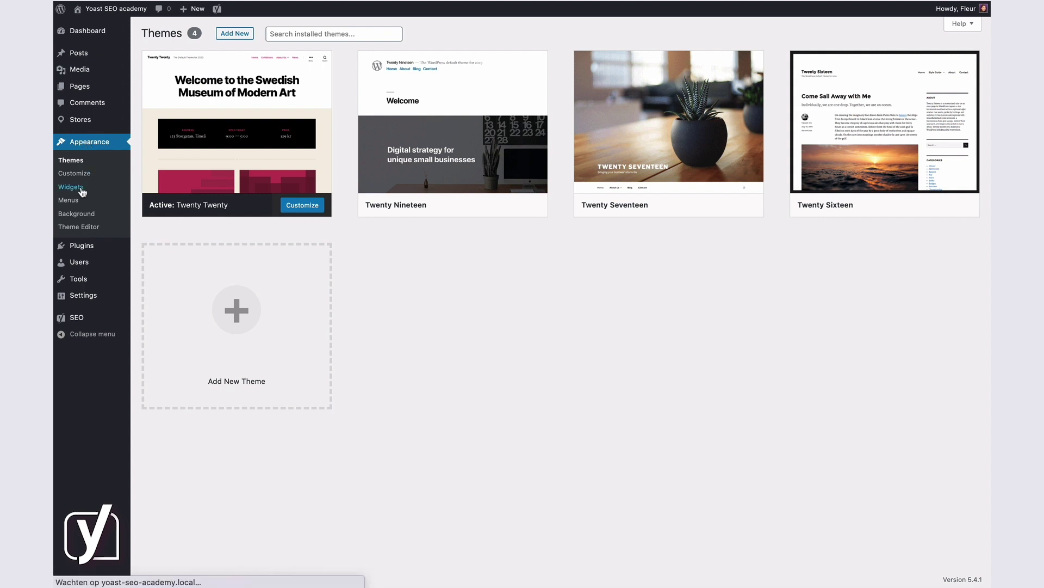